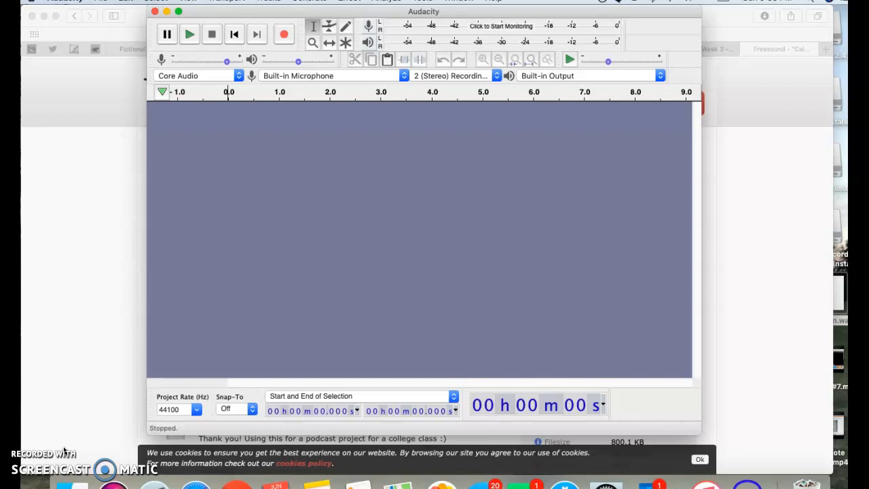
# - Switch to the browser and look over the Calm breathing.wav page on Freesound
pyautogui.click(97, 332)
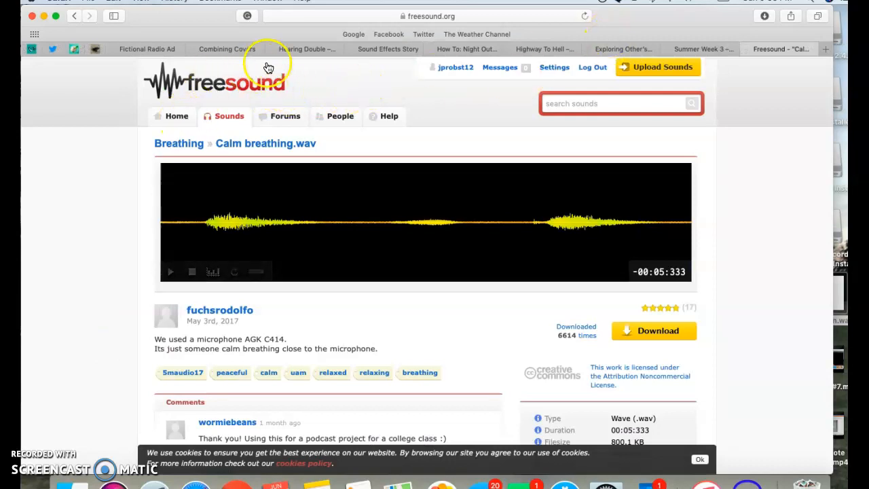
pyautogui.scroll(-6, 348, 296)
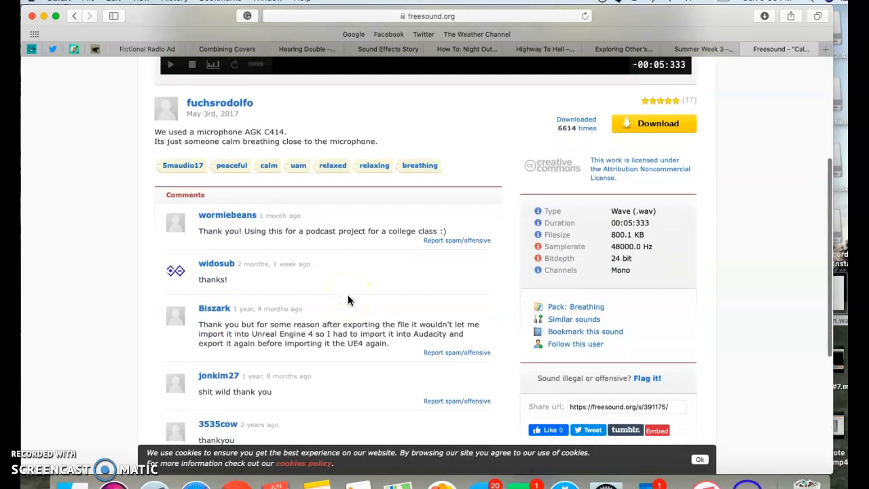
pyautogui.scroll(6, 347, 299)
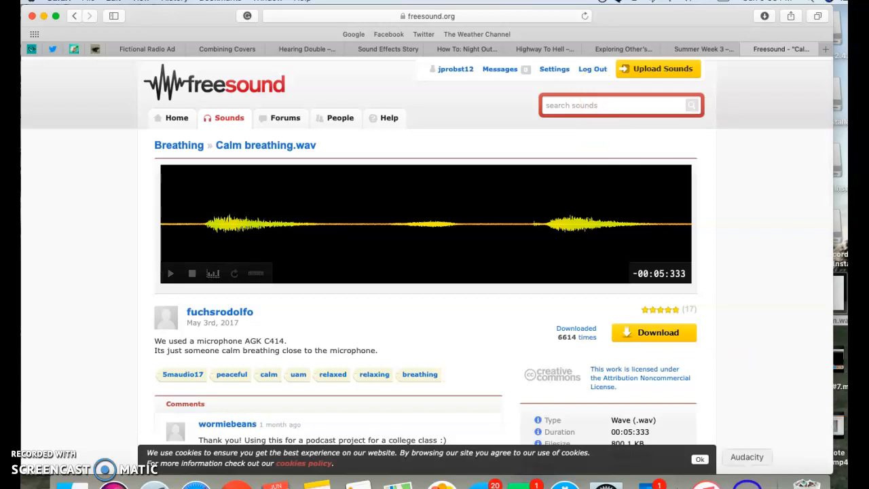
# - Return to Audacity and open the audio import dialog at the recent files
pyautogui.click(747, 482)
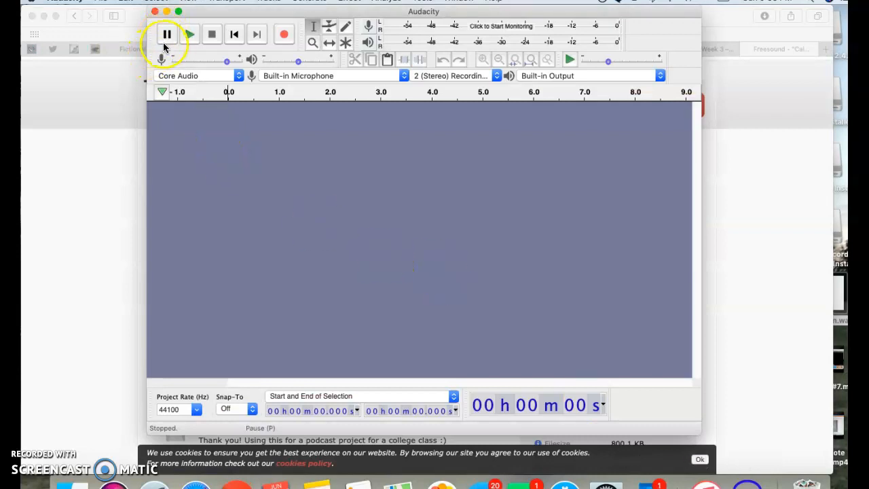
pyautogui.click(101, 1)
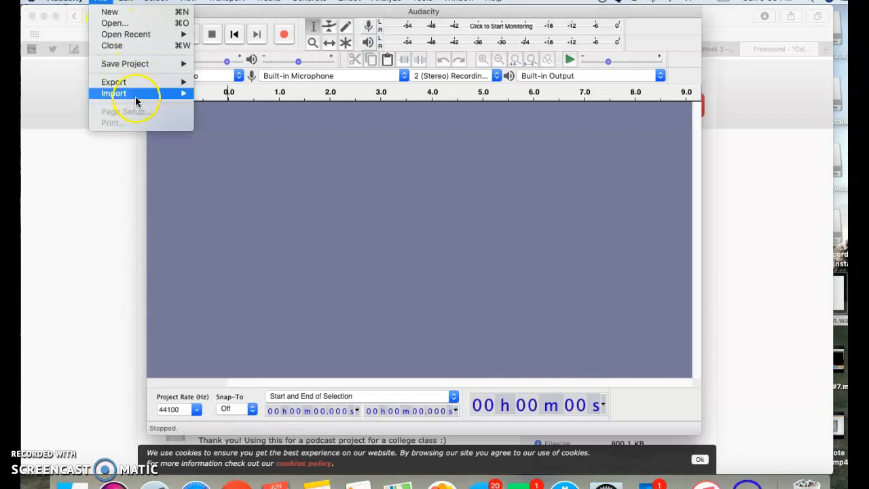
pyautogui.moveTo(146, 93)
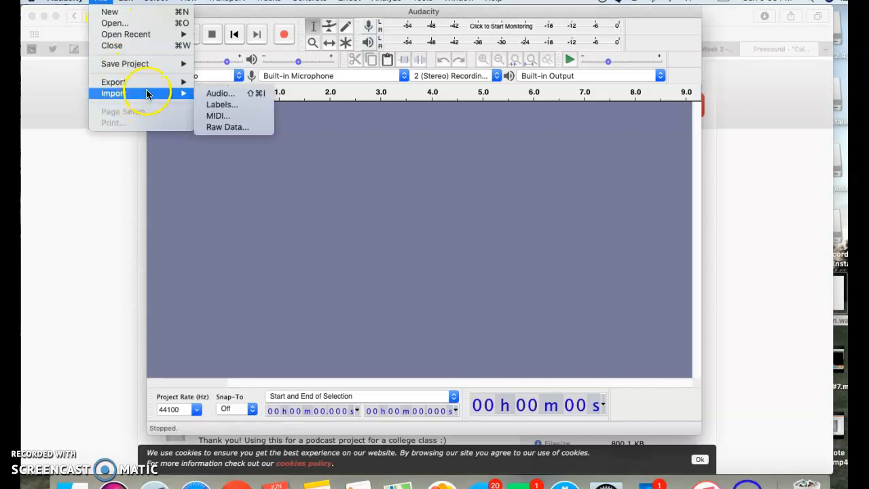
pyautogui.click(243, 93)
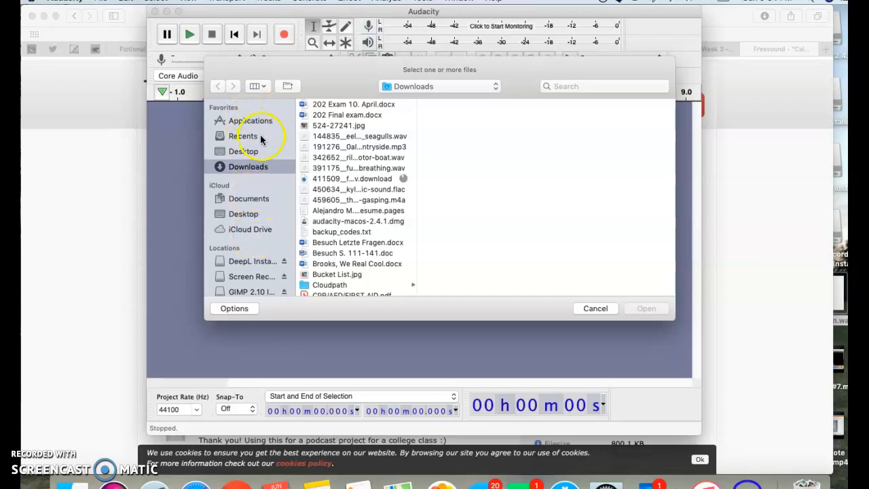
pyautogui.click(255, 137)
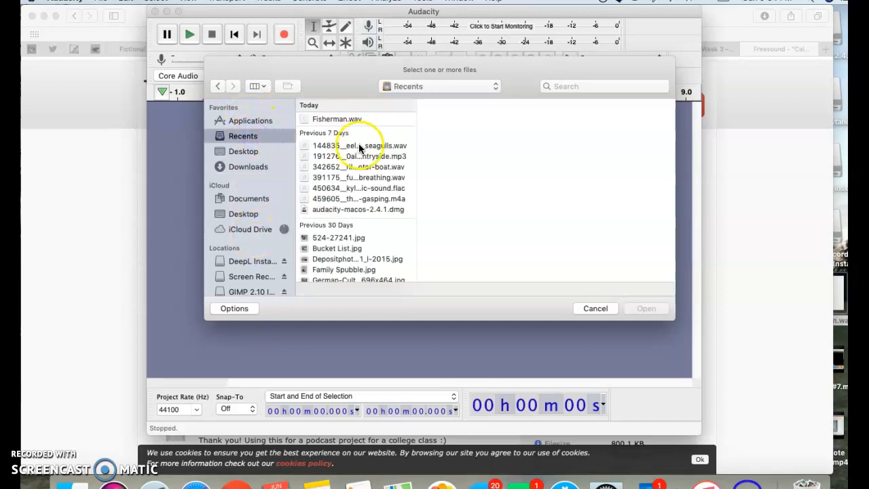
# - Import the thunderstorm-and-rain-in-the-countryside MP3, the motor-boat WAV and the calm-breathing WAV together as audio tracks
pyautogui.click(382, 147)
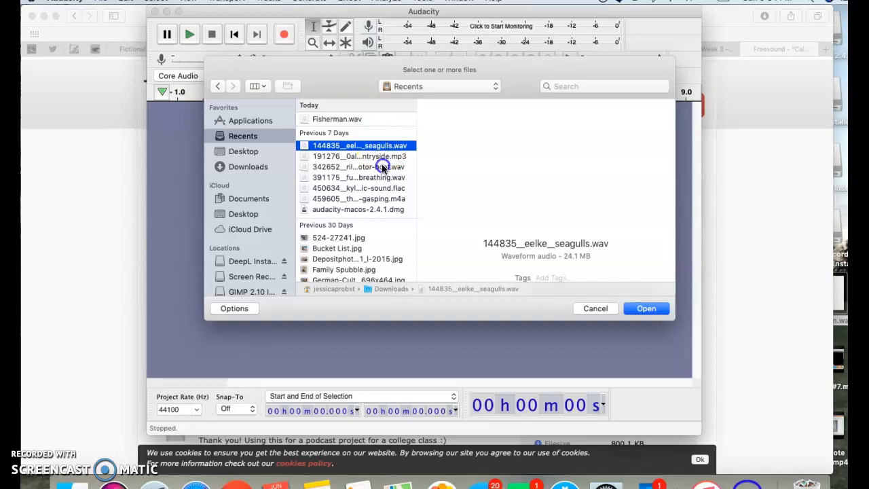
pyautogui.click(382, 167)
pyautogui.click(383, 178)
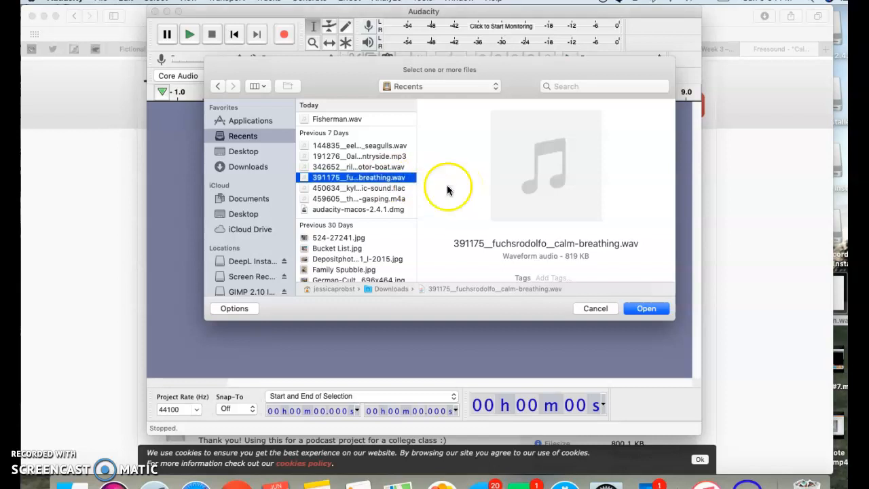
pyautogui.moveTo(396, 180); pyautogui.dragTo(418, 159)
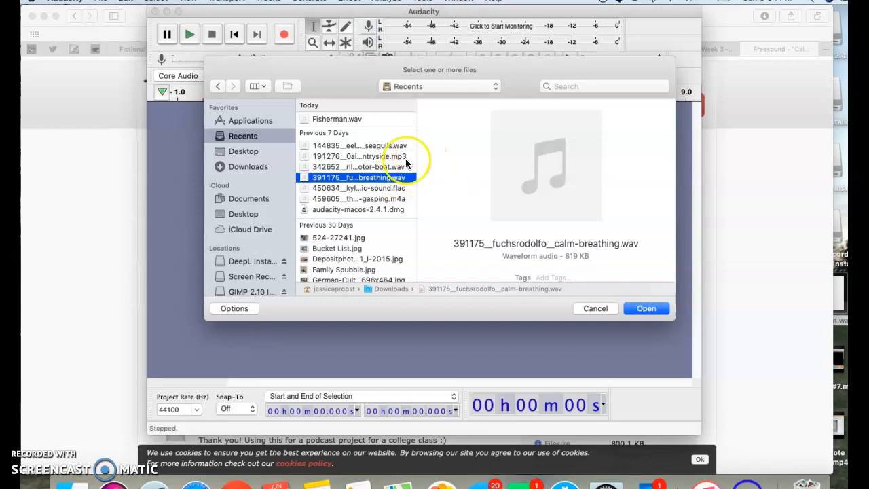
pyautogui.click(390, 158)
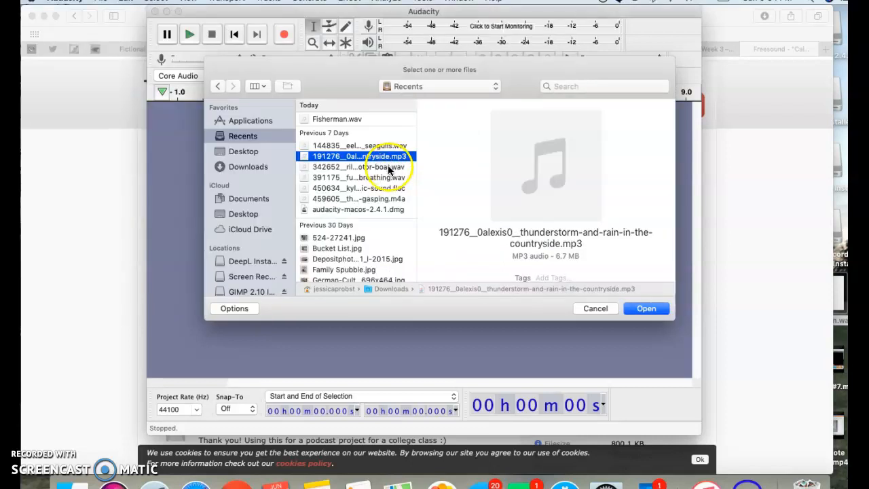
pyautogui.keyDown('shift'); pyautogui.click(389, 167); pyautogui.keyUp('shift')
pyautogui.keyDown('shift'); pyautogui.click(390, 178); pyautogui.keyUp('shift')
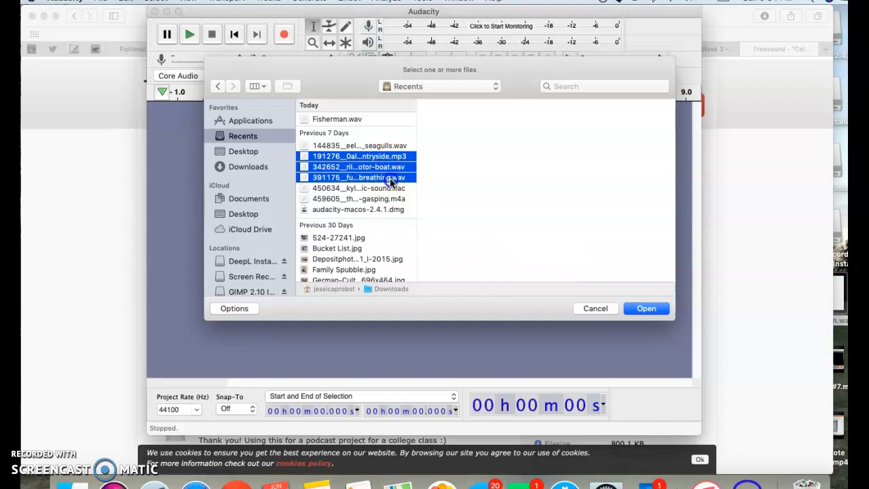
pyautogui.click(645, 309)
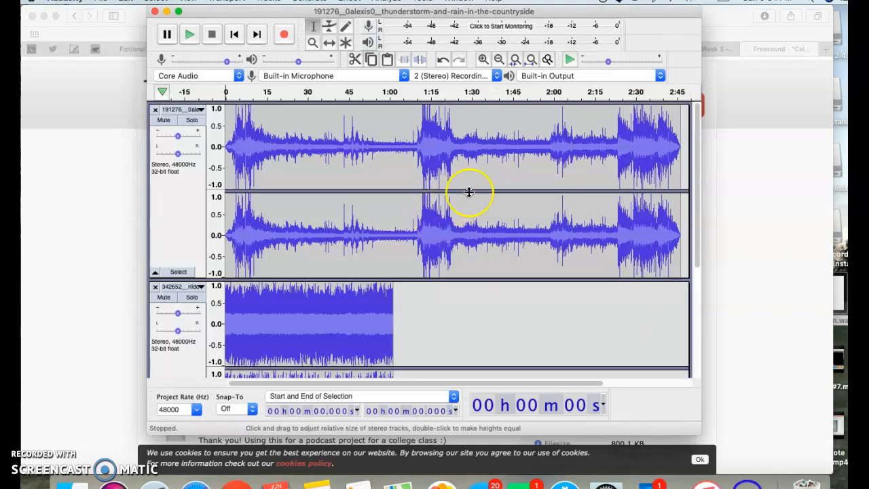
# - Mute the motor-boat track and the calm-breathing track
pyautogui.scroll(-3, 468, 192)
pyautogui.scroll(-2, 467, 194)
pyautogui.scroll(5, 467, 193)
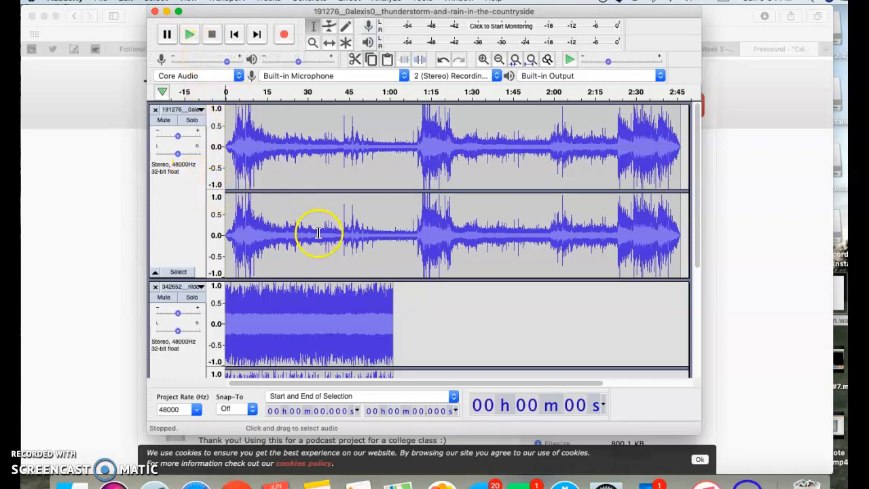
pyautogui.scroll(-5, 440, 321)
pyautogui.scroll(5, 440, 321)
pyautogui.click(253, 205)
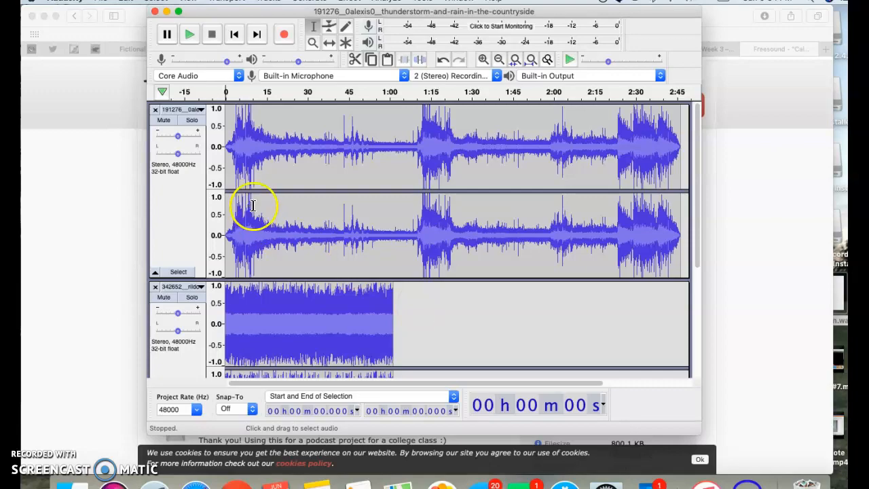
pyautogui.click(162, 301)
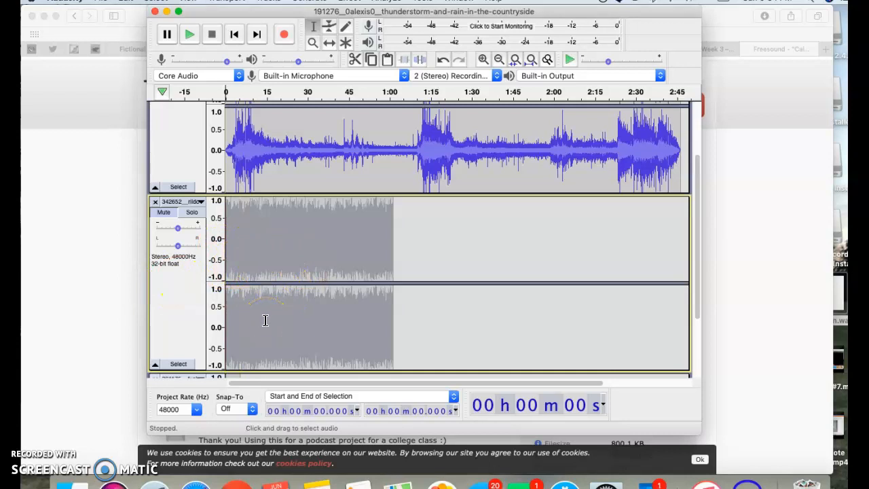
pyautogui.scroll(-1, 265, 320)
pyautogui.scroll(-2, 265, 320)
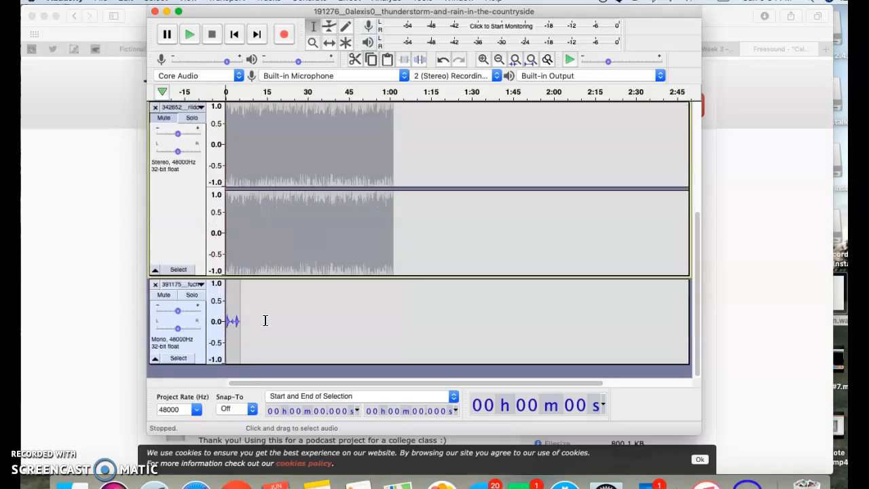
pyautogui.click(162, 295)
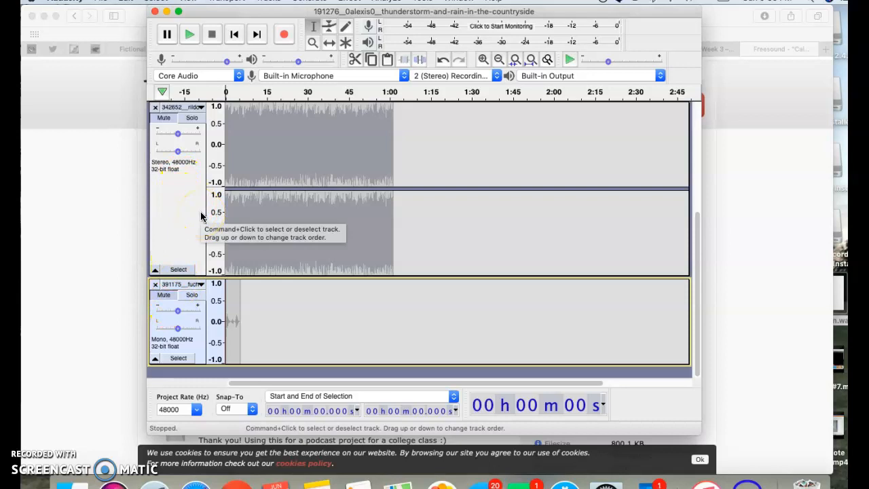
# - Unmute the calm-breathing track and the motor-boat track
pyautogui.click(164, 295)
pyautogui.click(164, 119)
pyautogui.click(165, 118)
# - Solo the thunderstorm track briefly and turn its solo off again
pyautogui.scroll(5, 233, 171)
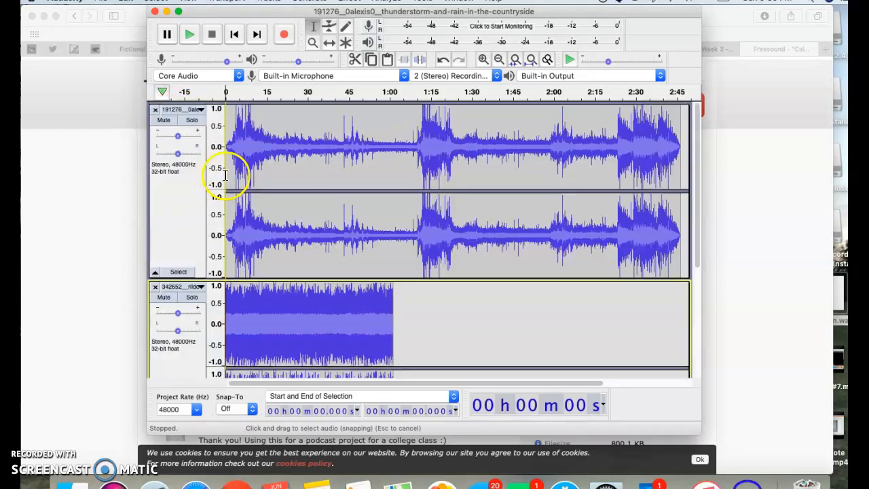
pyautogui.click(191, 121)
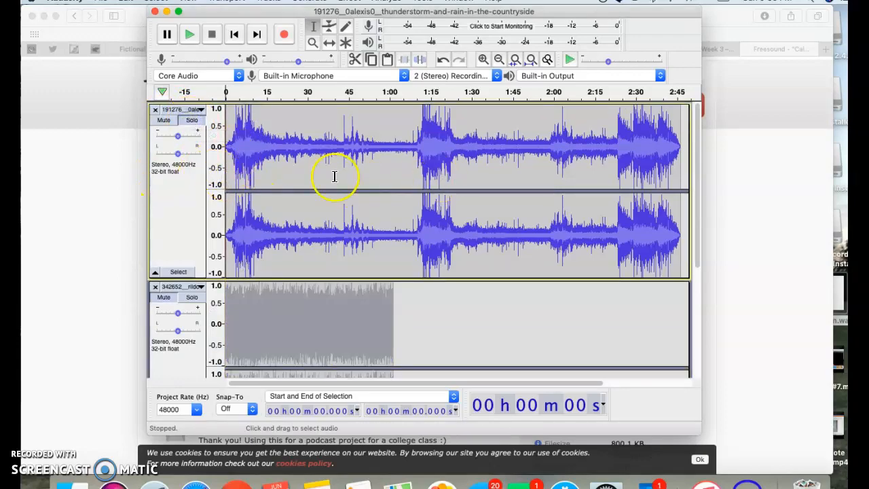
pyautogui.click(192, 120)
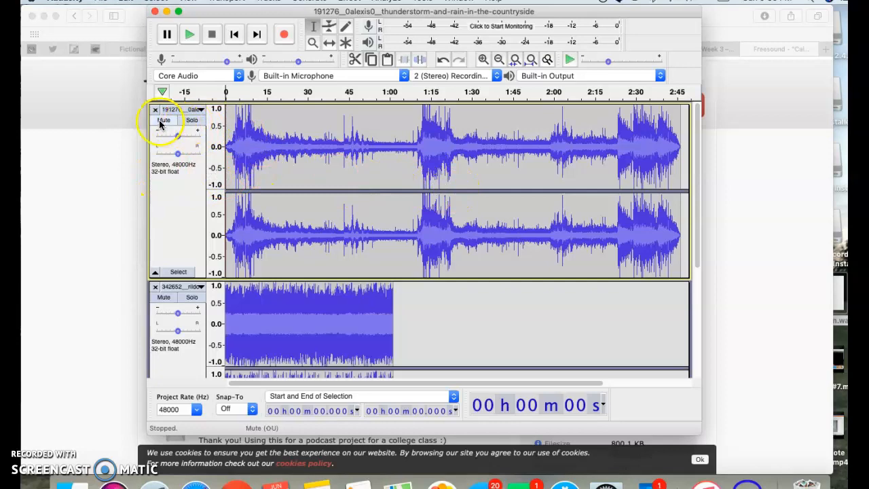
# - Mute only the calm-breathing track and unmute it again
pyautogui.scroll(-5, 175, 325)
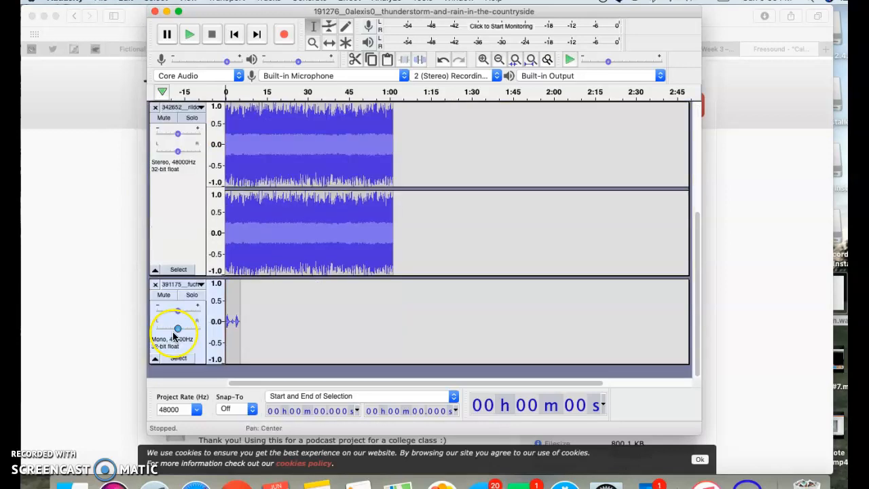
pyautogui.click(165, 297)
pyautogui.scroll(3, 248, 138)
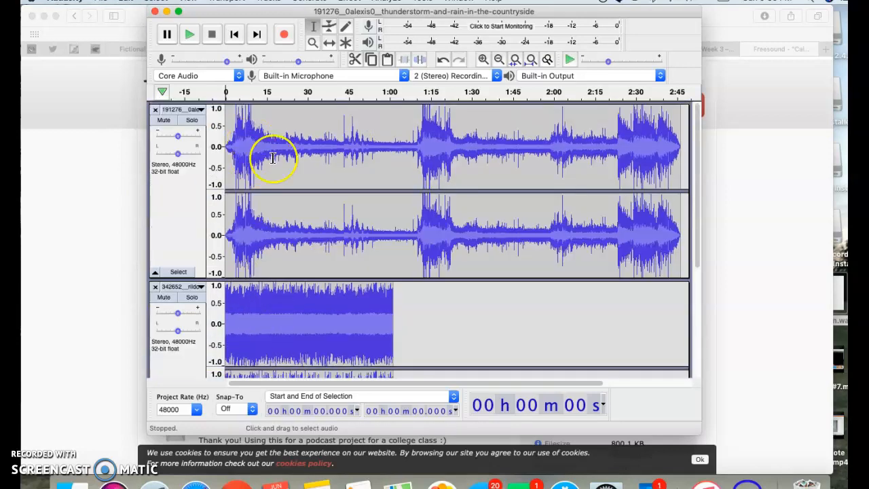
pyautogui.scroll(-3, 275, 272)
pyautogui.click(163, 296)
pyautogui.scroll(3, 369, 264)
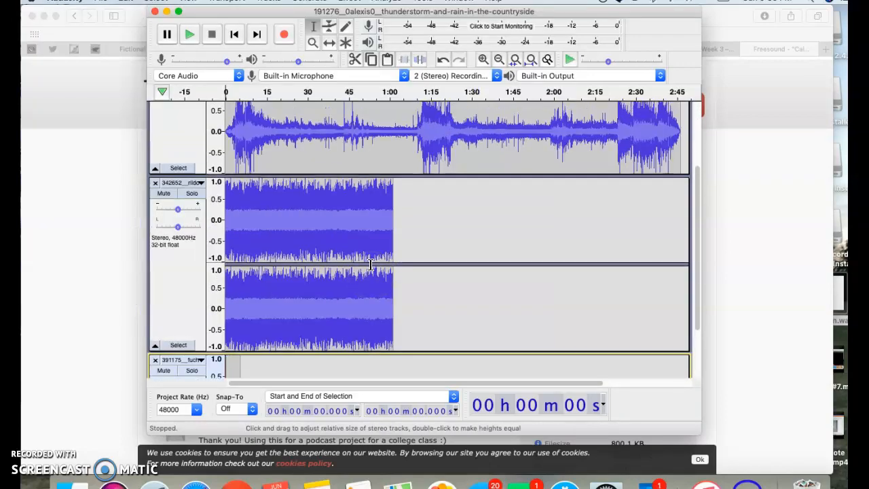
# - Delete the thunderstorm track's audio from about 1 min 12 s to its end
pyautogui.scroll(3, 370, 264)
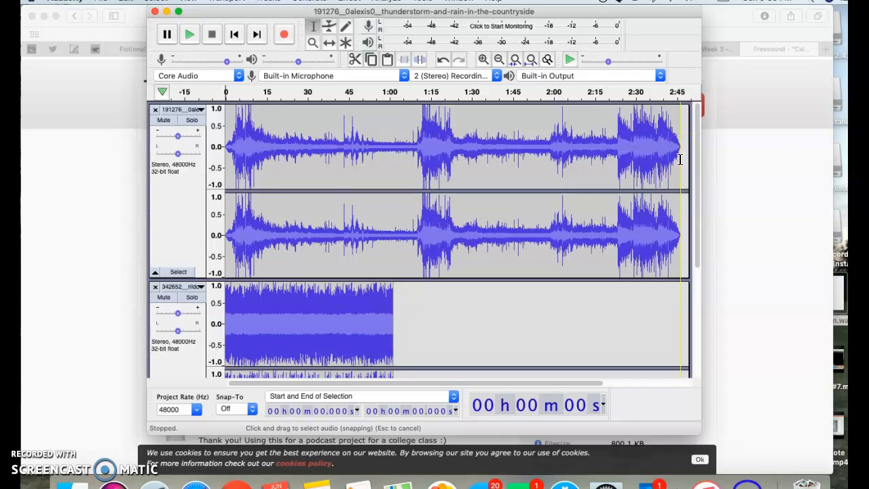
pyautogui.moveTo(680, 159); pyautogui.dragTo(423, 177)
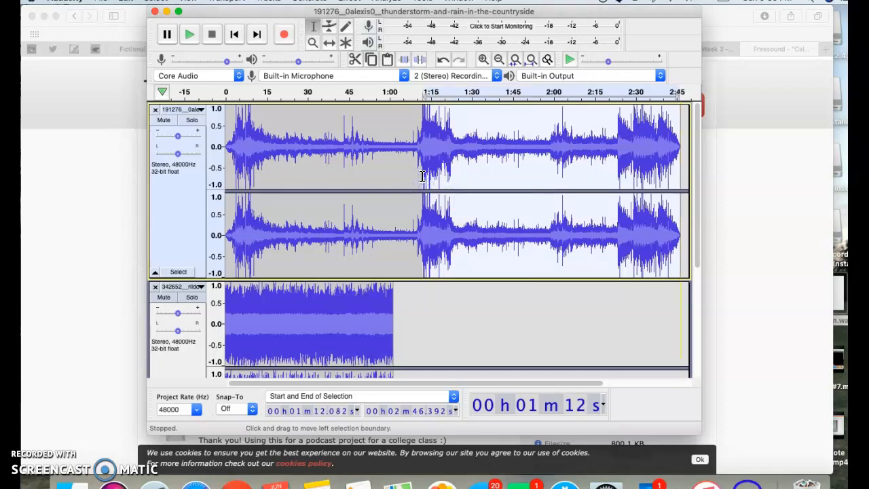
pyautogui.press('Delete')
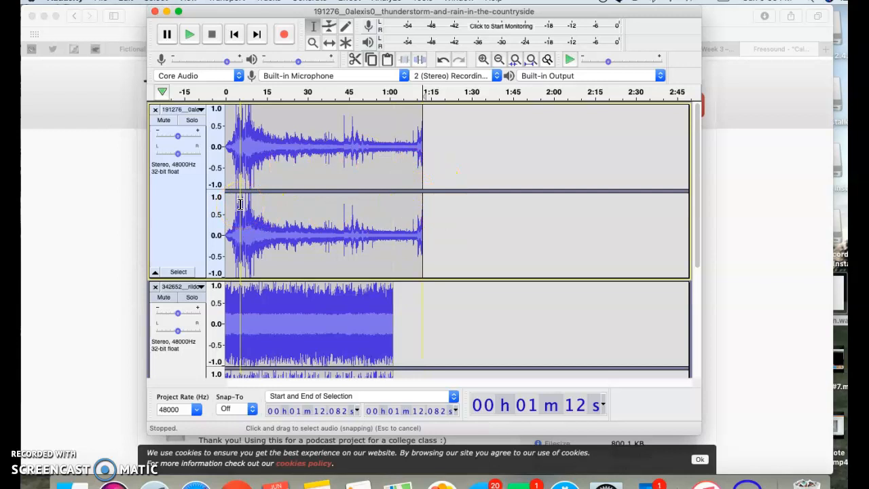
# - Solo the thunderstorm track and play it from the beginning, pausing at about 5 seconds
pyautogui.click(190, 121)
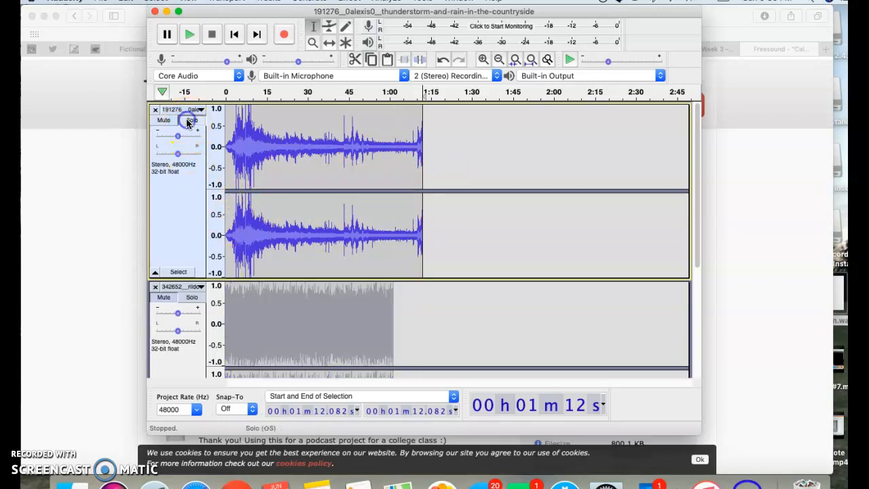
pyautogui.click(190, 37)
pyautogui.click(189, 43)
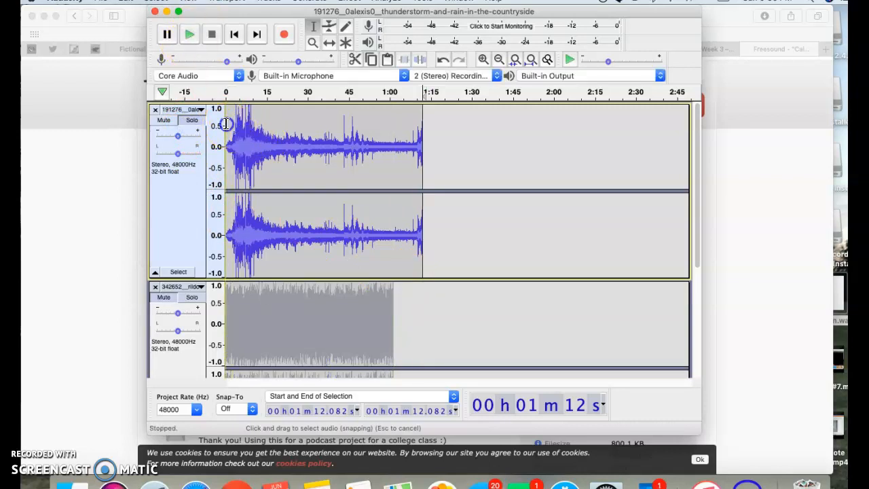
pyautogui.click(226, 123)
pyautogui.click(183, 33)
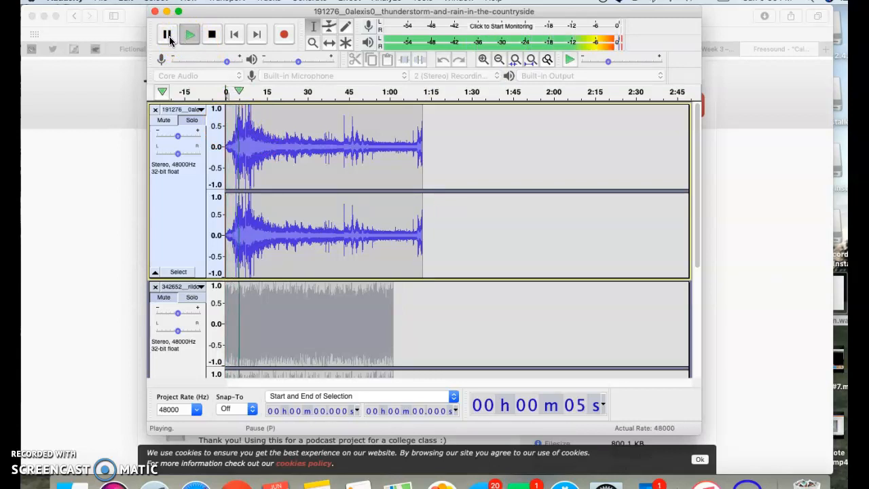
pyautogui.click(170, 39)
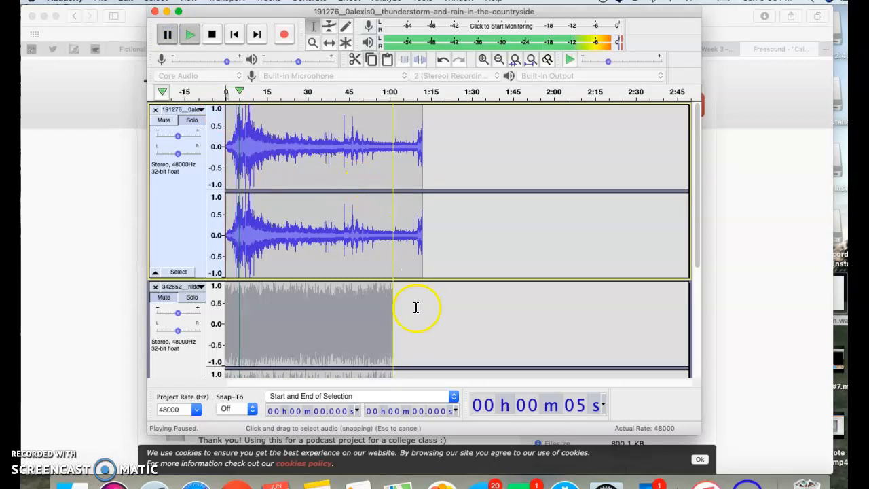
# - Place the edit cursor in the motor-boat track at about 13.6 seconds
pyautogui.scroll(-3, 416, 305)
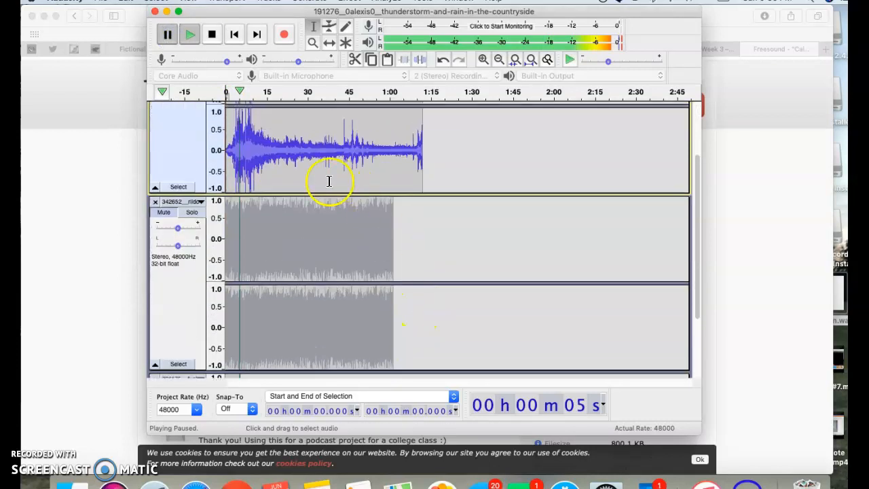
pyautogui.click(262, 267)
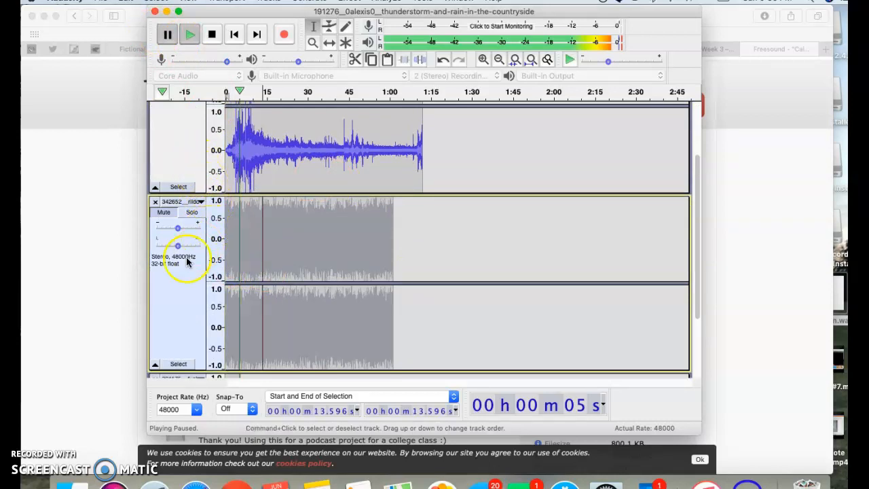
pyautogui.scroll(-1, 195, 300)
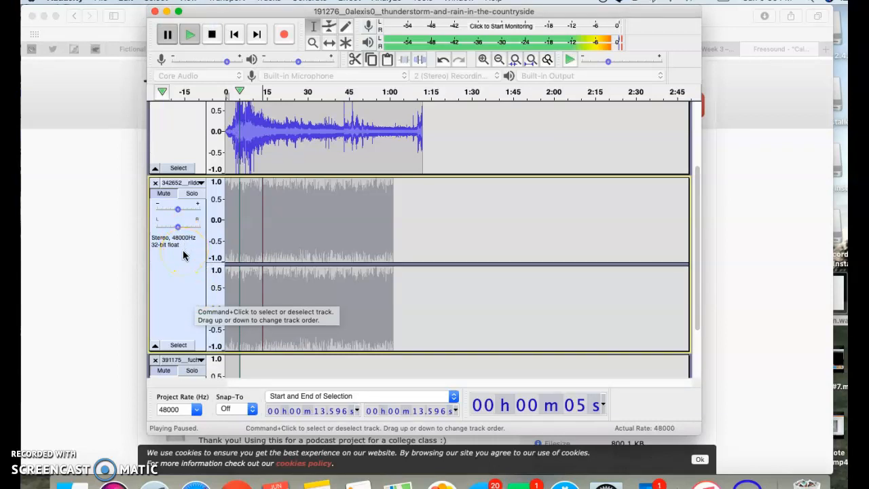
# - Move the motor-boat track to the top of the project and unmute it
pyautogui.click(200, 184)
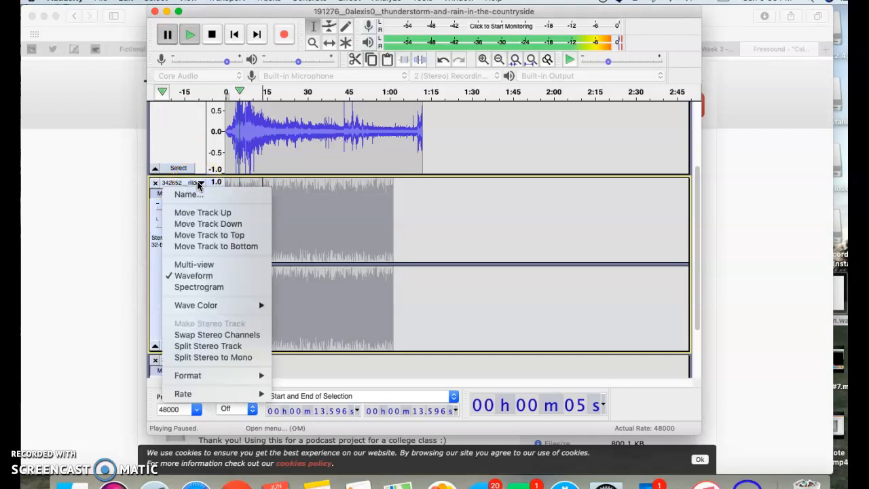
pyautogui.click(250, 236)
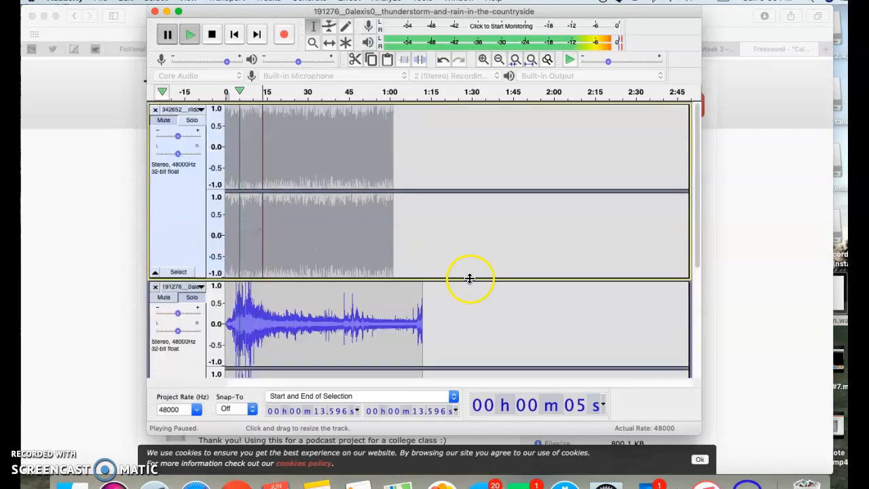
pyautogui.click(165, 121)
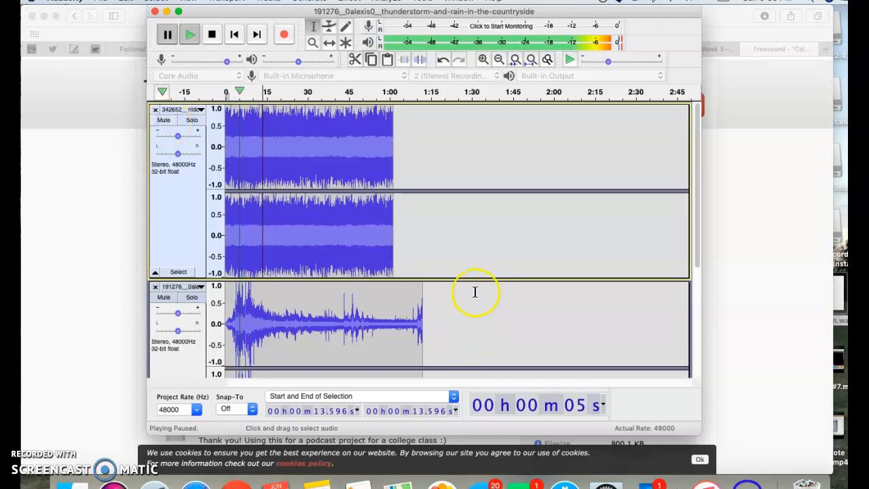
# - Solo the motor-boat track and play it from about 0.9 seconds, pausing at about 3 seconds
pyautogui.scroll(-5, 475, 292)
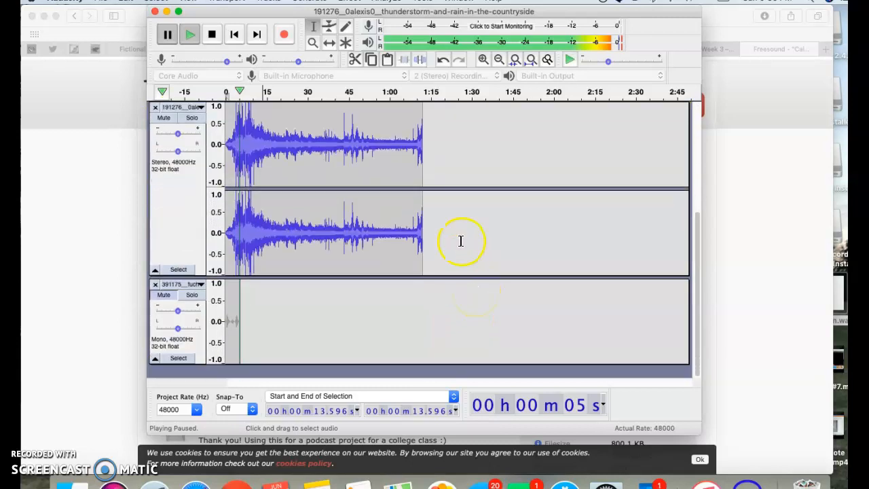
pyautogui.scroll(1, 460, 241)
pyautogui.scroll(1, 460, 241)
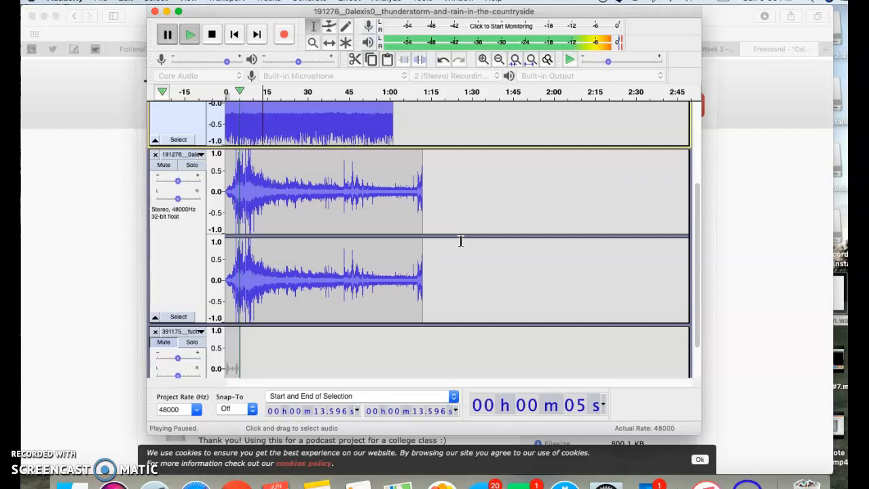
pyautogui.scroll(5, 460, 241)
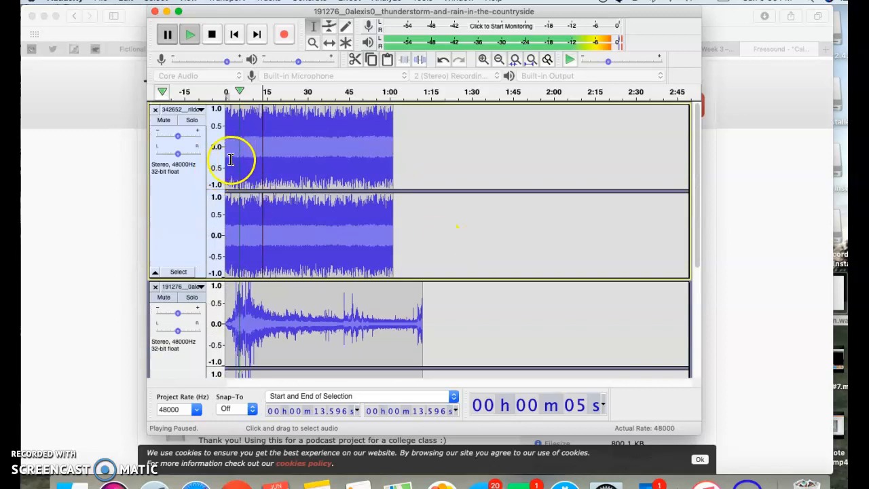
pyautogui.click(226, 139)
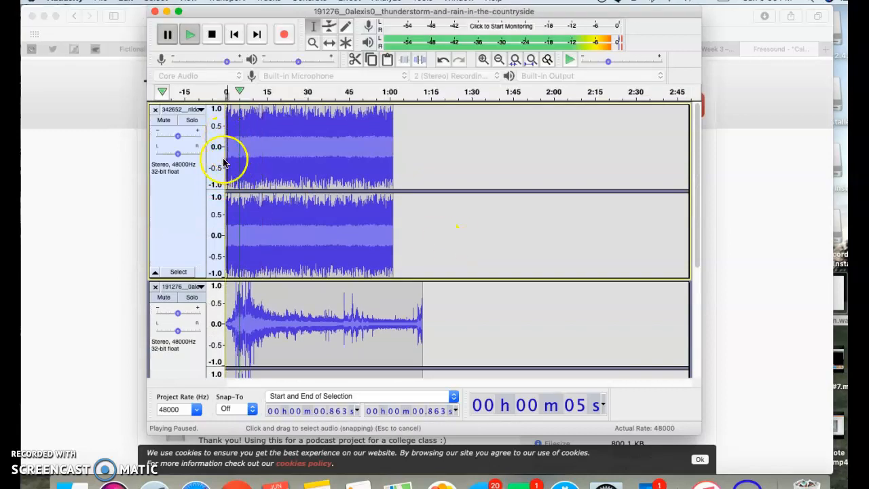
pyautogui.click(192, 120)
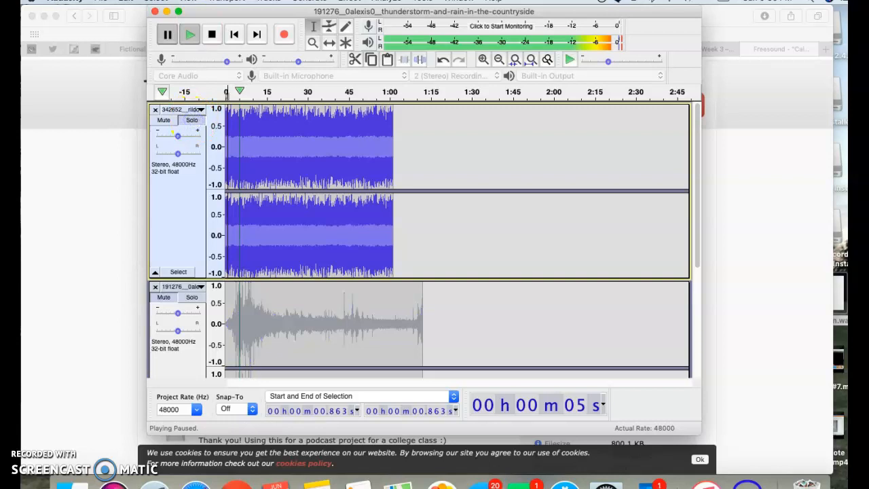
pyautogui.click(190, 35)
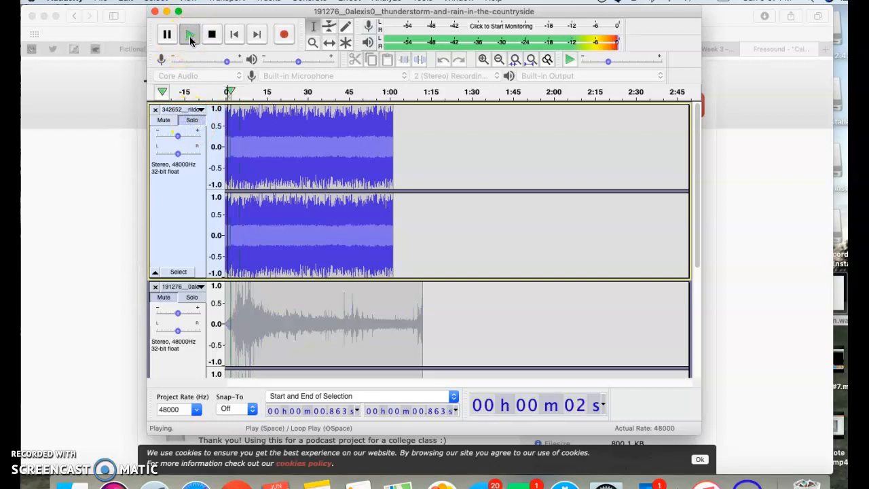
pyautogui.click(168, 35)
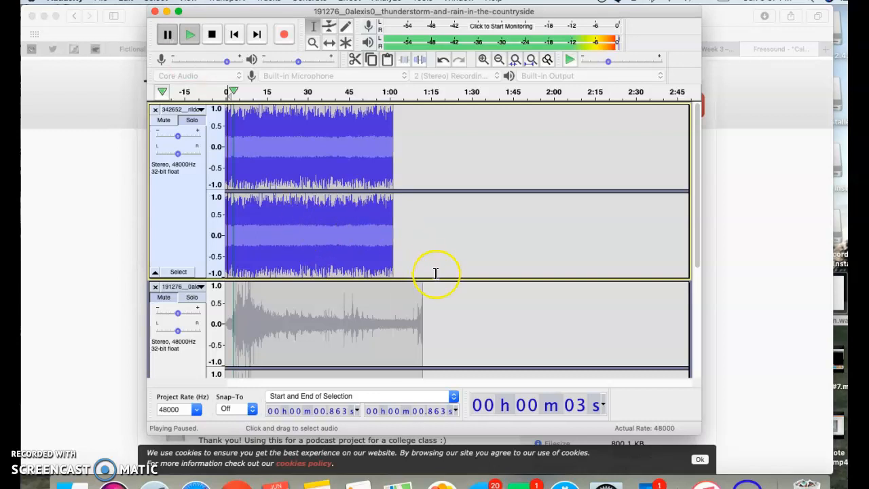
# - Solo the thunderstorm track in place of the motor-boat track and mute it
pyautogui.scroll(-5, 436, 273)
pyautogui.scroll(3, 436, 272)
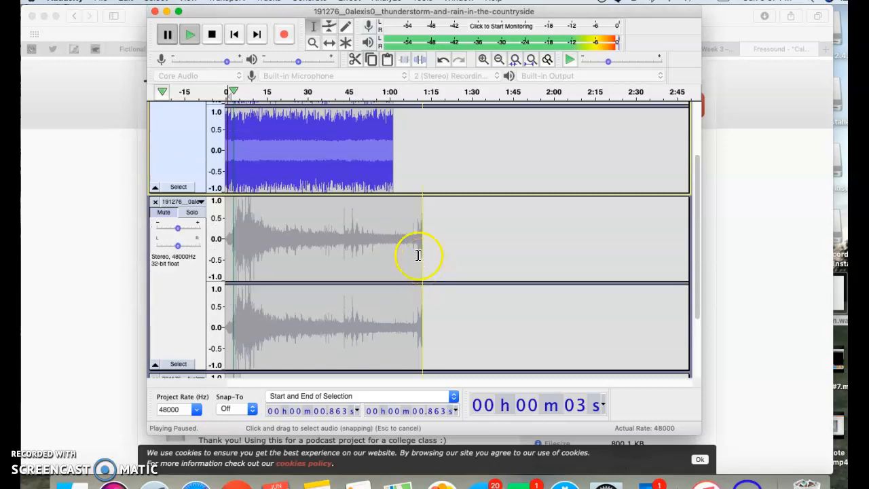
pyautogui.scroll(2, 437, 215)
pyautogui.click(191, 243)
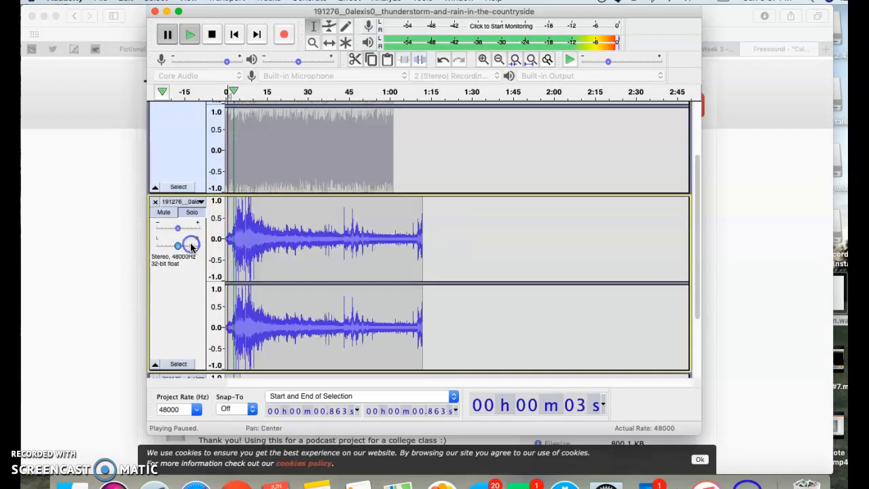
pyautogui.click(164, 212)
# - Unmute the calm-breathing track and mute it again
pyautogui.scroll(-3, 197, 293)
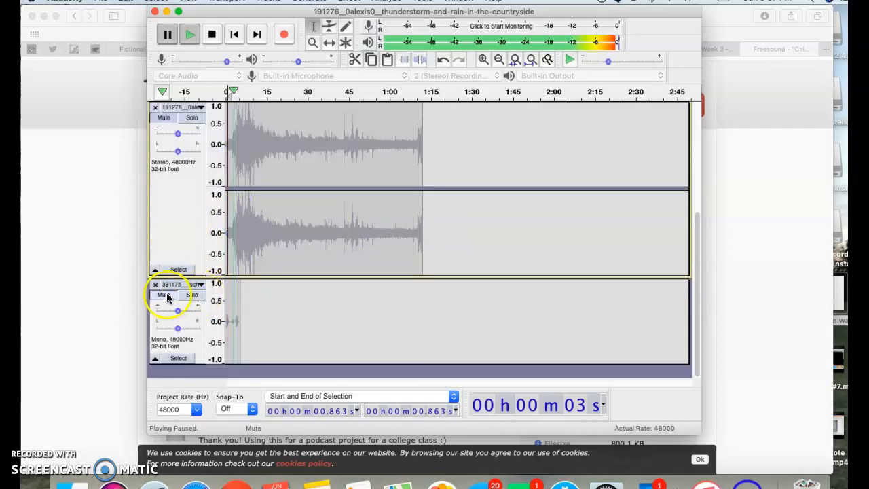
pyautogui.click(169, 296)
pyautogui.scroll(4, 179, 229)
pyautogui.scroll(-4, 178, 231)
pyautogui.click(165, 305)
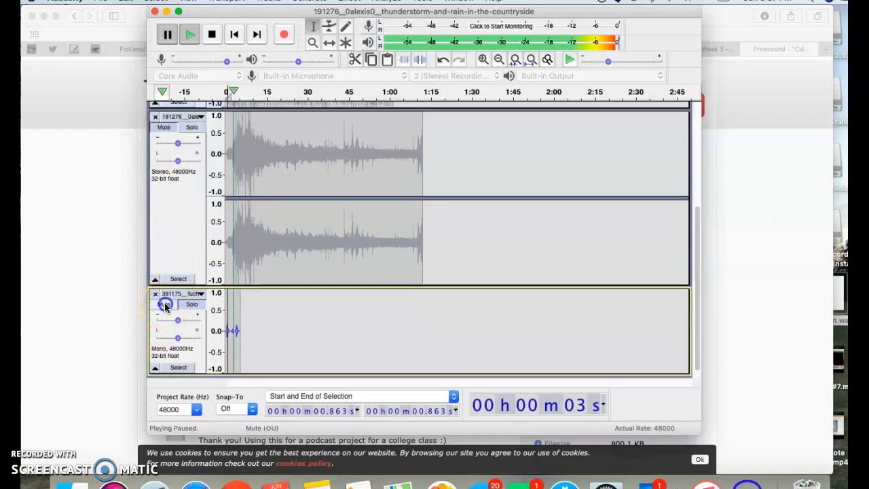
# - Unmute both the thunderstorm and motor-boat tracks
pyautogui.scroll(4, 184, 214)
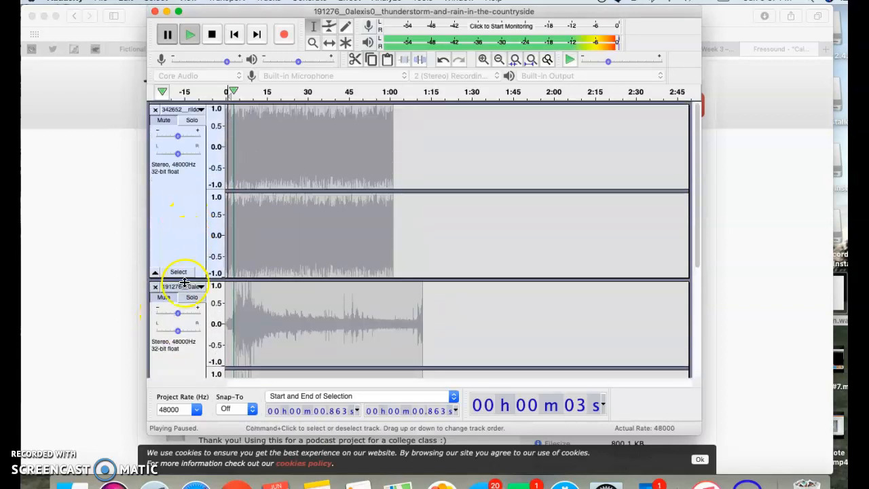
pyautogui.click(168, 296)
pyautogui.scroll(4, 178, 194)
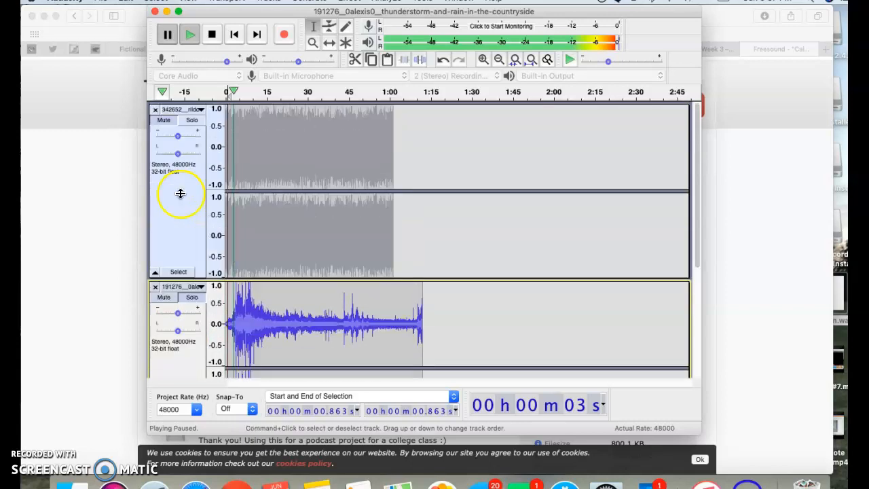
pyautogui.click(164, 119)
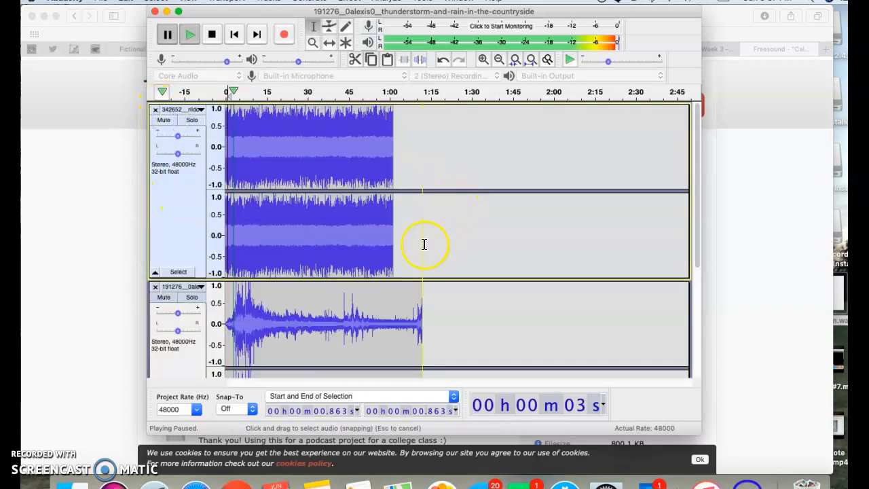
# - Place the edit cursor at about 12 seconds in the thunderstorm track, and at about 15 seconds and 1 minute in the motor-boat track
pyautogui.scroll(-4, 424, 245)
pyautogui.scroll(2, 424, 245)
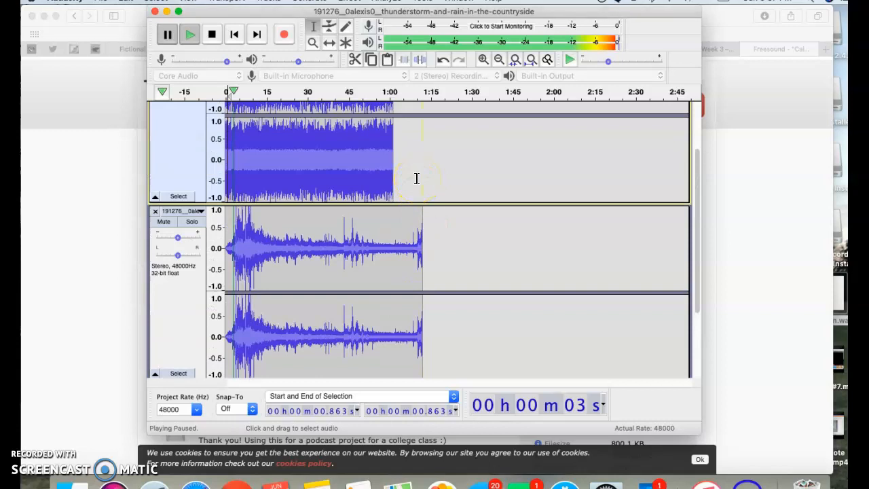
pyautogui.click(258, 256)
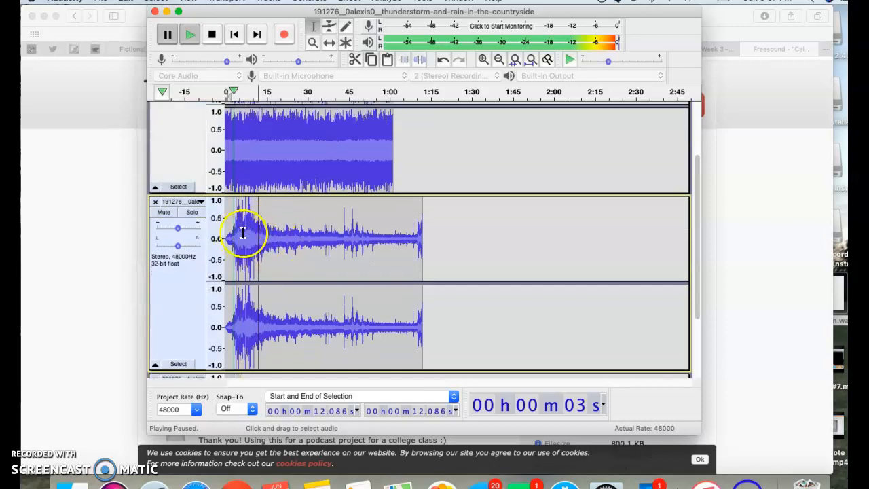
pyautogui.scroll(3, 297, 252)
pyautogui.click(268, 157)
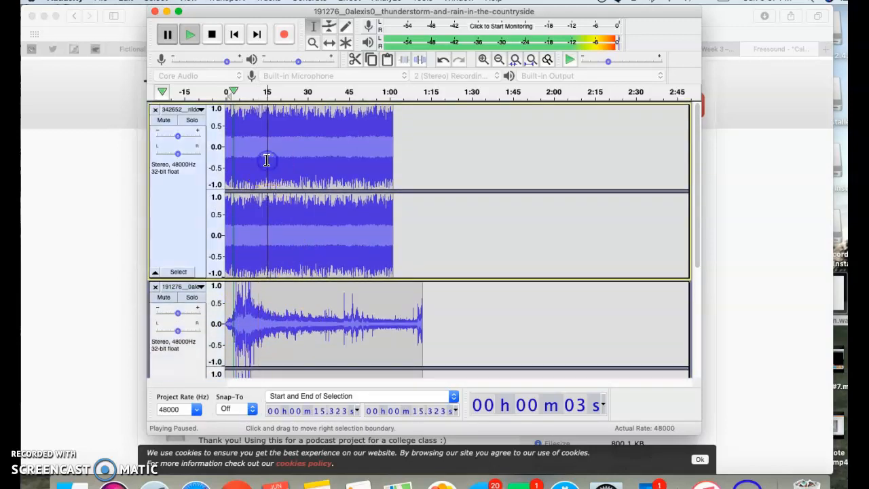
pyautogui.click(393, 141)
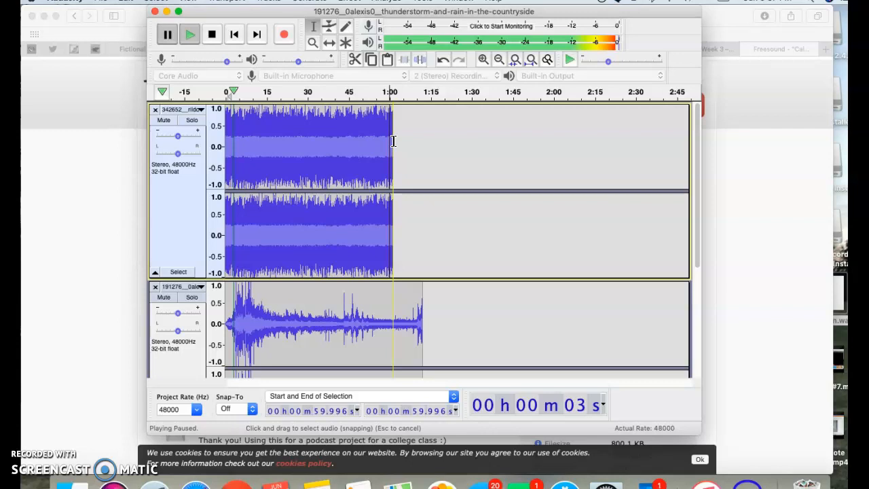
# - Move the thunderstorm track to the top, above the motor-boat track
pyautogui.click(195, 291)
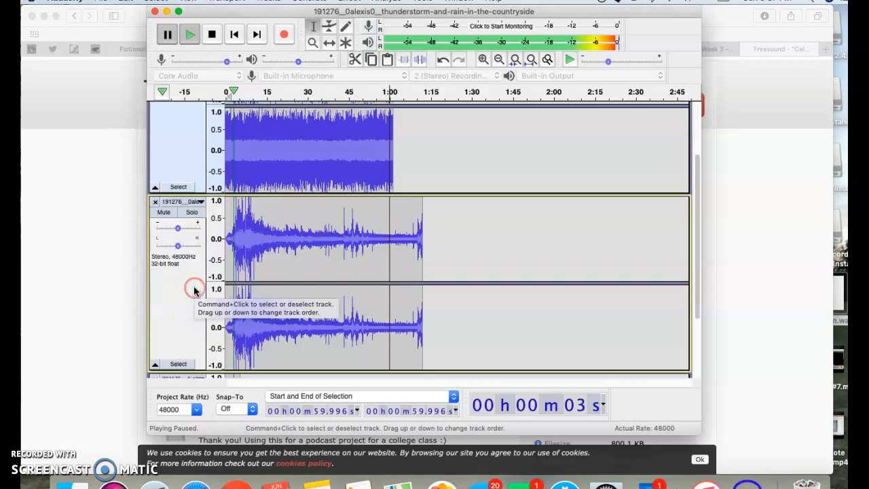
pyautogui.click(199, 204)
pyautogui.click(234, 252)
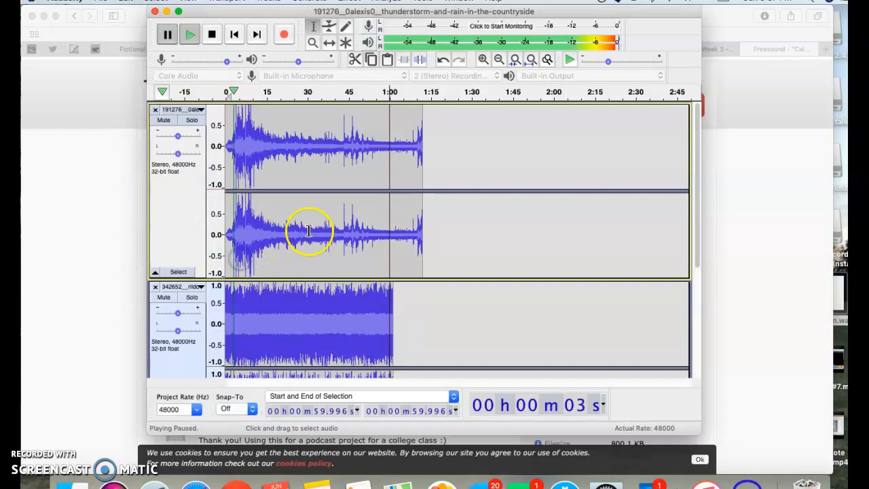
# - Delete the motor-boat track's audio from about 24 seconds to its end
pyautogui.scroll(-5, 395, 234)
pyautogui.scroll(4, 396, 233)
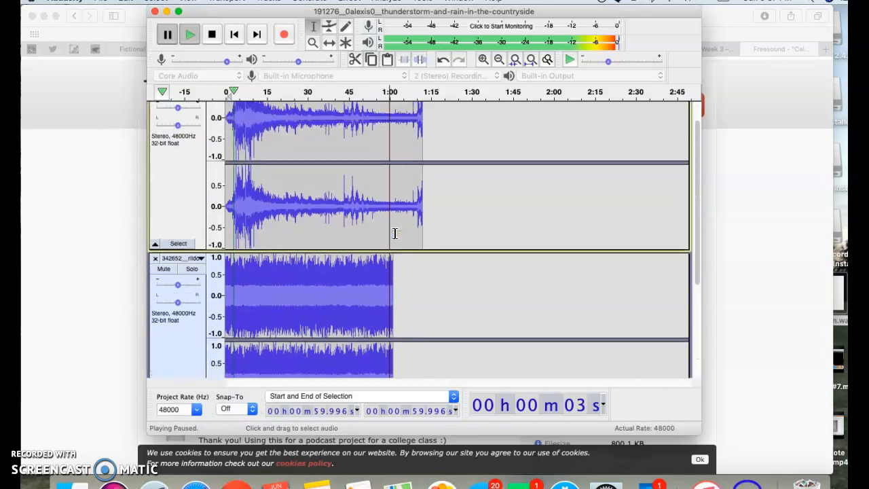
pyautogui.click(377, 301)
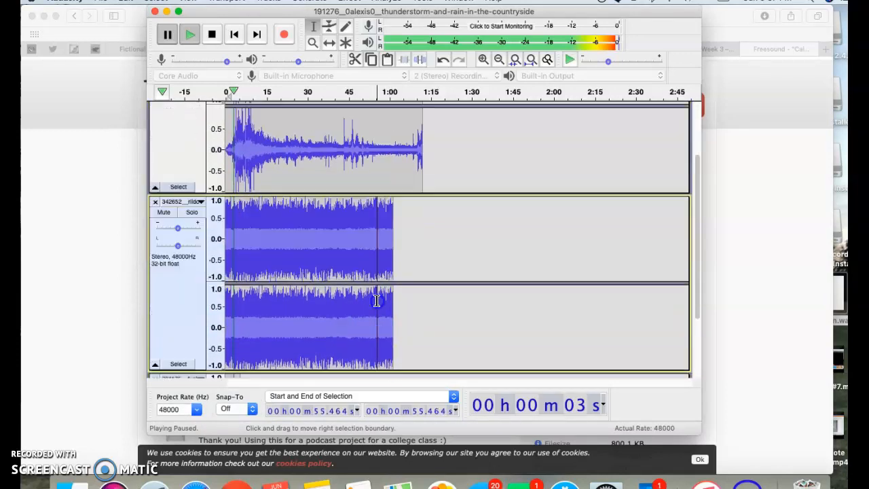
pyautogui.moveTo(393, 254); pyautogui.dragTo(313, 249)
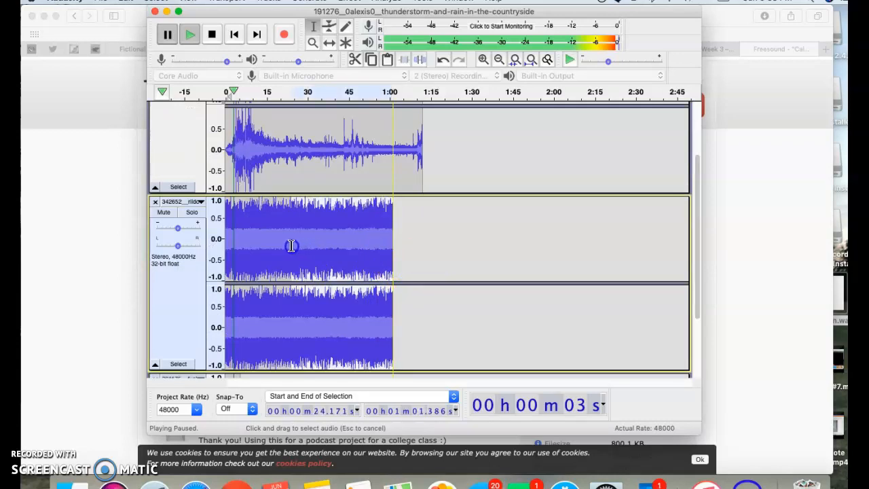
pyautogui.moveTo(291, 245); pyautogui.dragTo(292, 246)
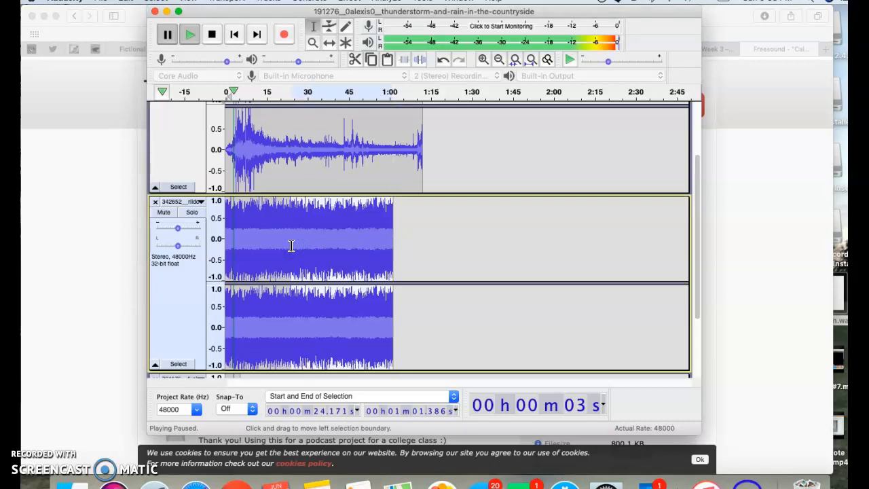
pyautogui.press('Delete')
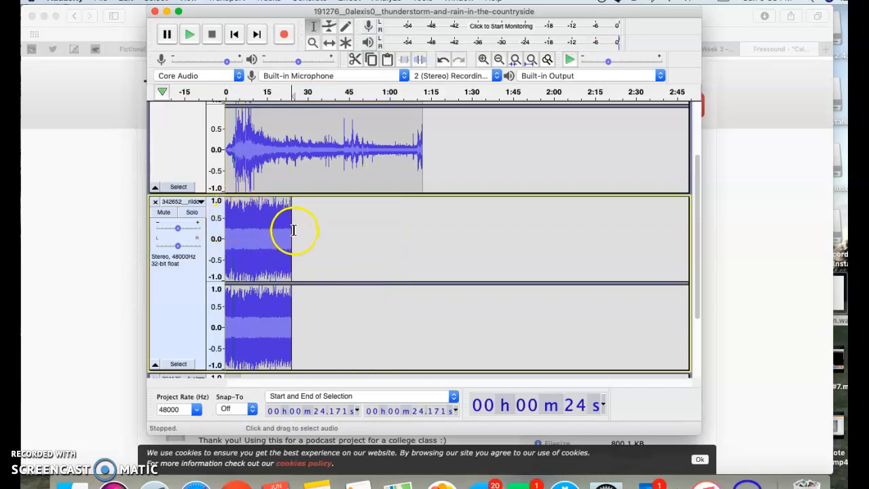
# - Copy all of the motor-boat track's remaining audio, selected from 0 to about 25 seconds, and delete it from the track
pyautogui.scroll(3, 301, 175)
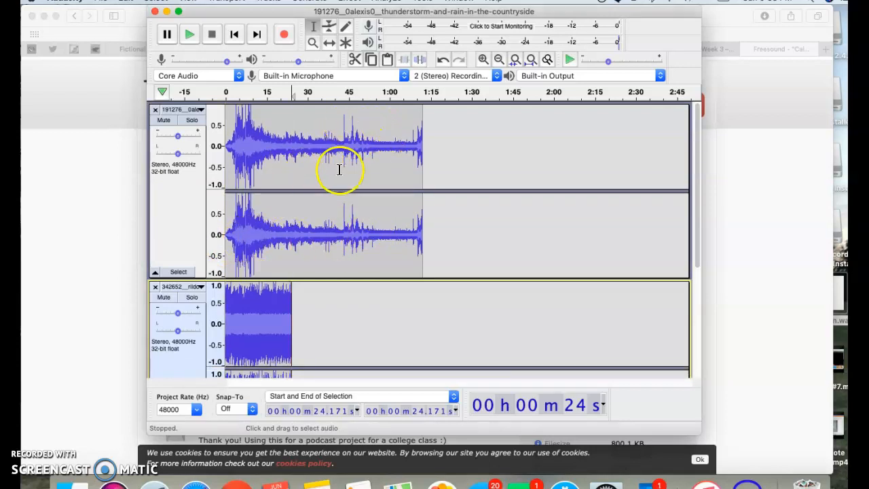
pyautogui.scroll(-5, 364, 318)
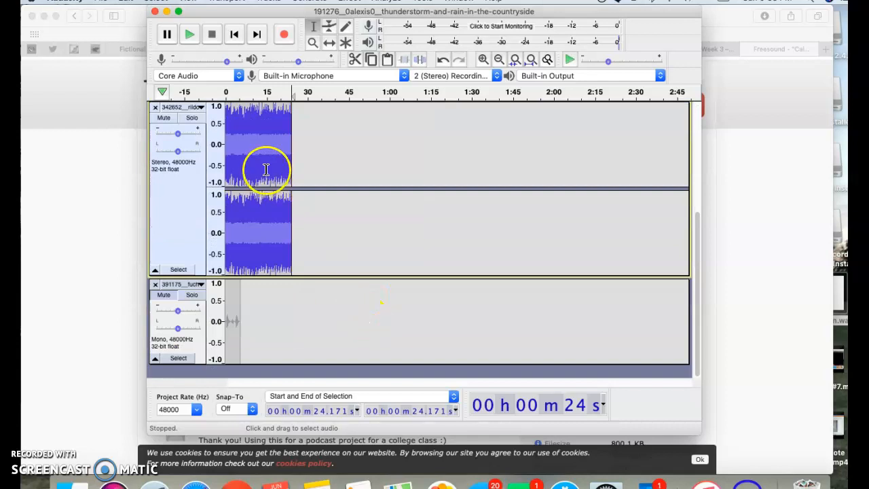
pyautogui.moveTo(291, 166); pyautogui.dragTo(224, 107)
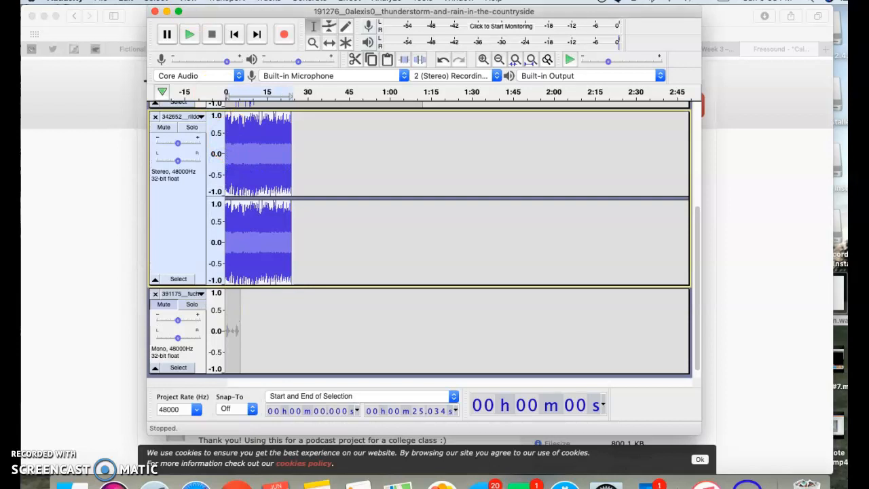
pyautogui.click(155, 1)
pyautogui.moveTo(126, 1)
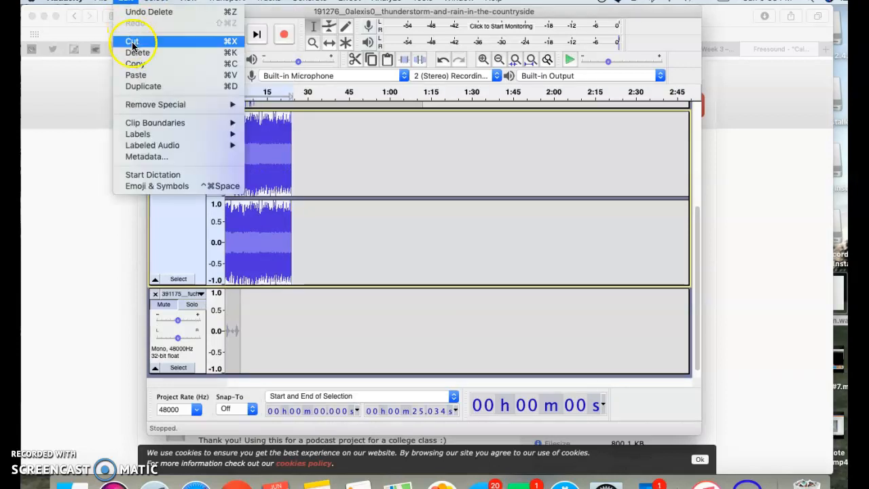
pyautogui.click(150, 65)
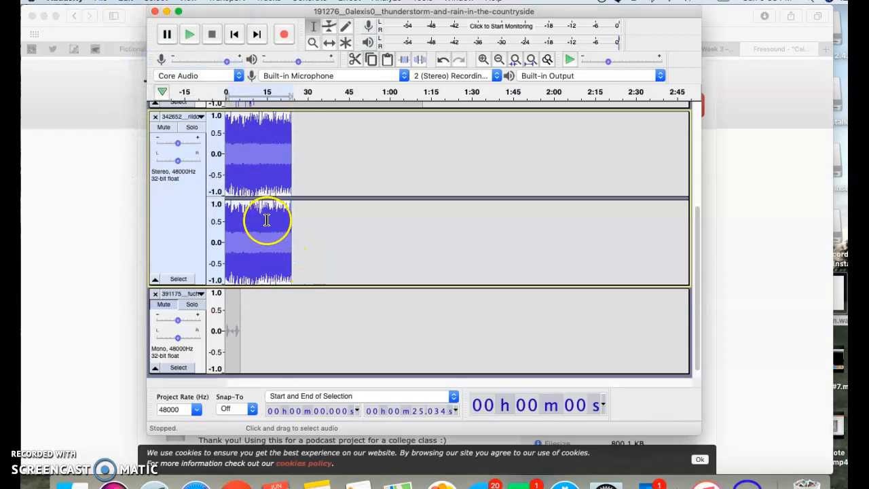
pyautogui.press('Delete')
# - Paste the copied motor-boat audio back into its emptied track, starting at about 44 seconds
pyautogui.scroll(4, 346, 188)
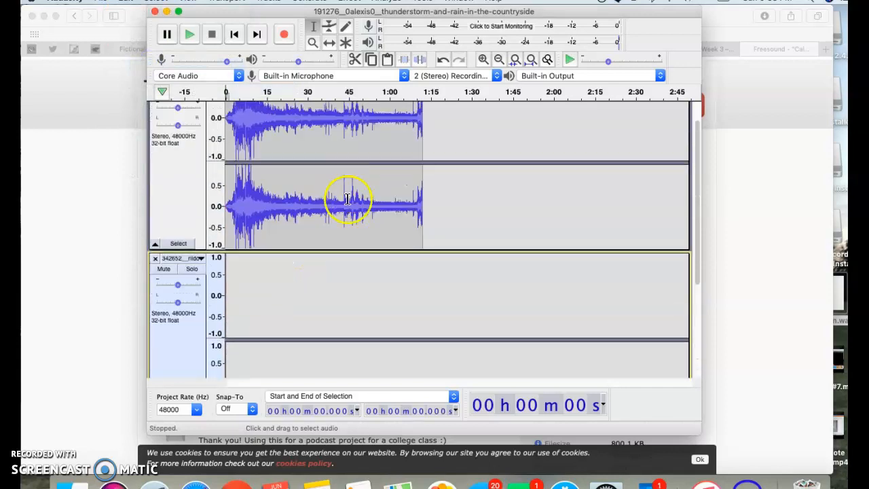
pyautogui.moveTo(346, 285); pyautogui.dragTo(421, 287)
pyautogui.scroll(-2, 422, 287)
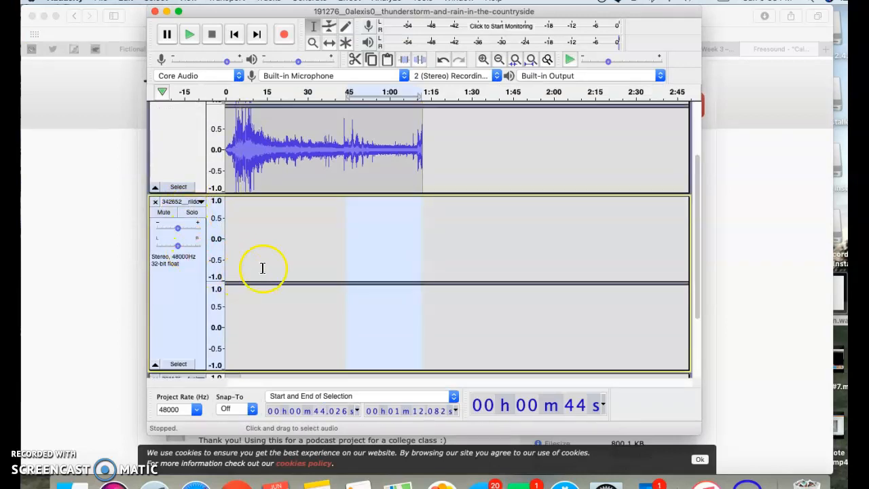
pyautogui.click(127, 2)
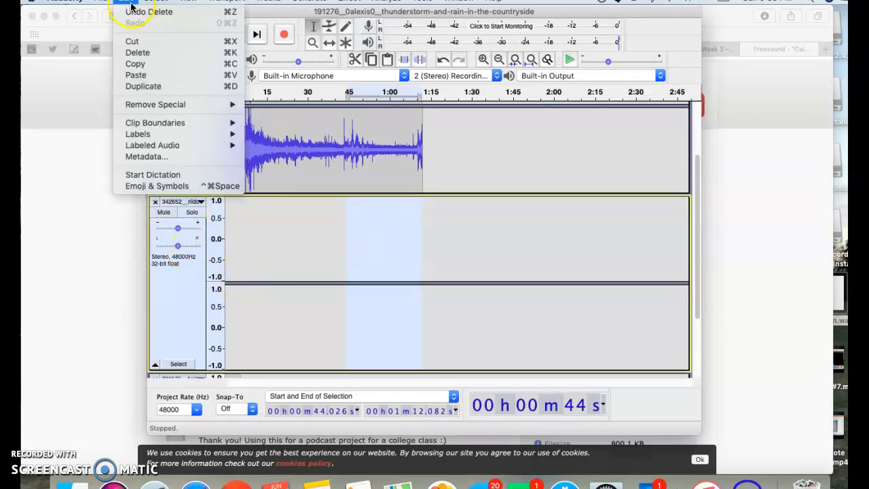
pyautogui.click(154, 76)
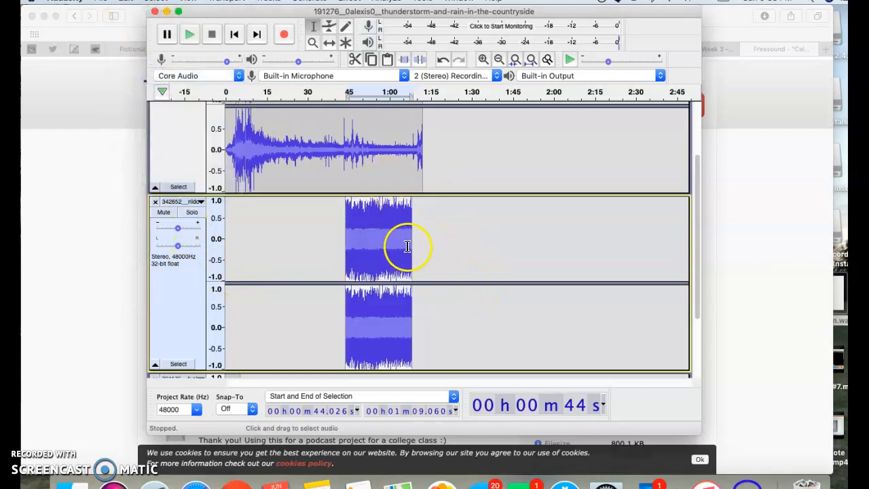
# - Delete the end of the thunderstorm track from about 1 minute 8 seconds so it finishes with the motor-boat clip
pyautogui.scroll(3, 454, 200)
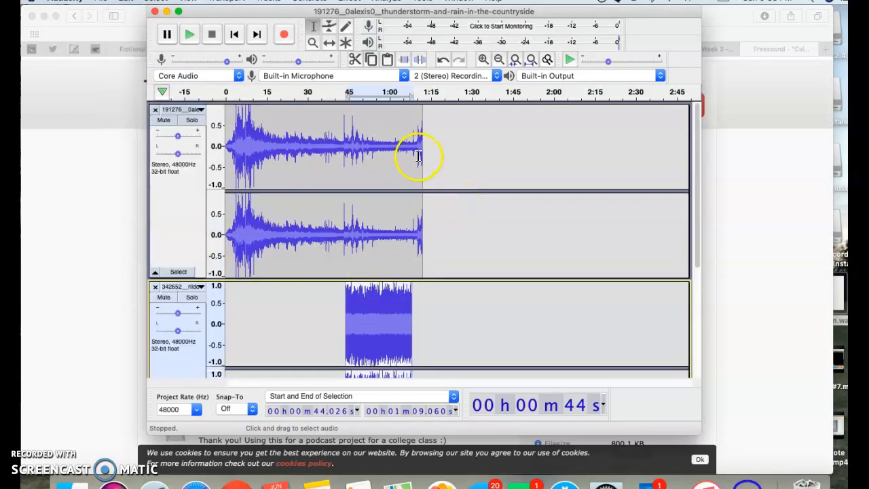
pyautogui.moveTo(422, 156); pyautogui.dragTo(411, 158)
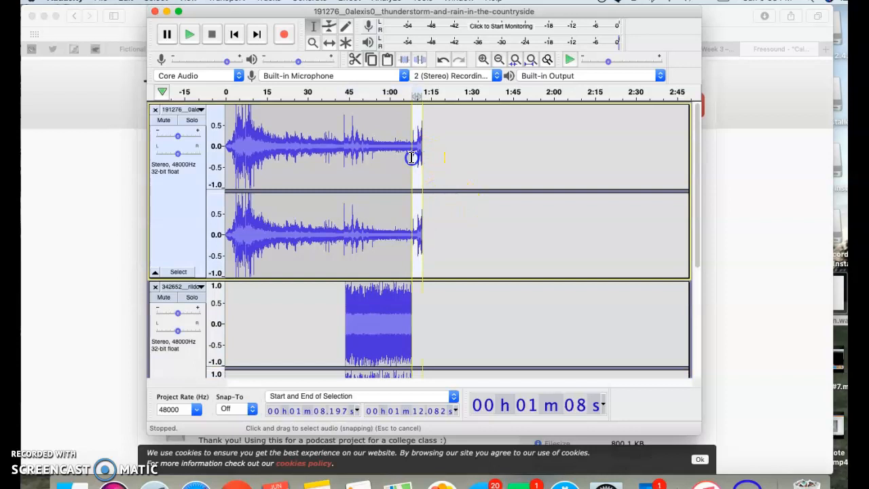
pyautogui.press('Delete')
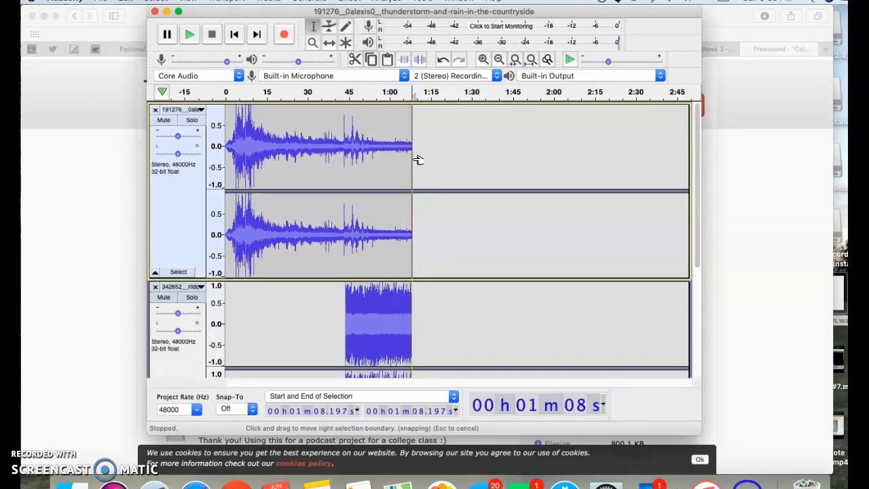
pyautogui.scroll(-3, 441, 328)
pyautogui.scroll(3, 441, 328)
pyautogui.scroll(-3, 441, 328)
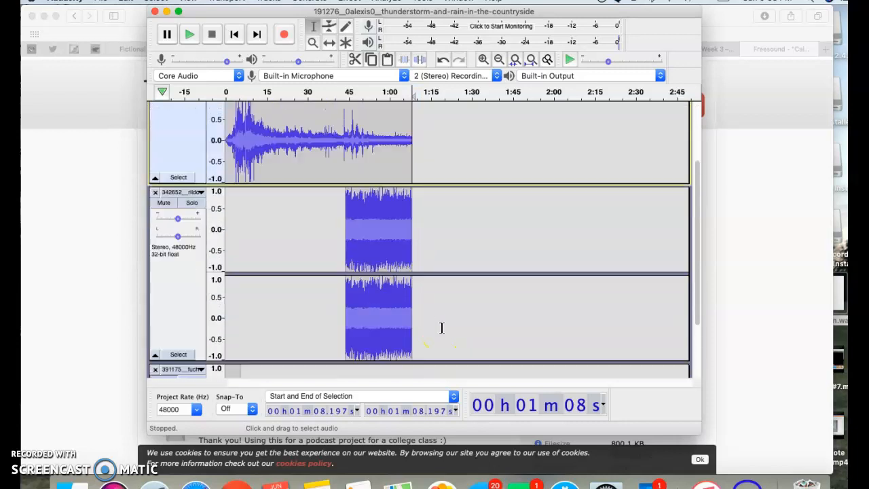
# - Apply a Fade In to the motor-boat clip from about 44 seconds to 1 minute 8 seconds
pyautogui.click(373, 217)
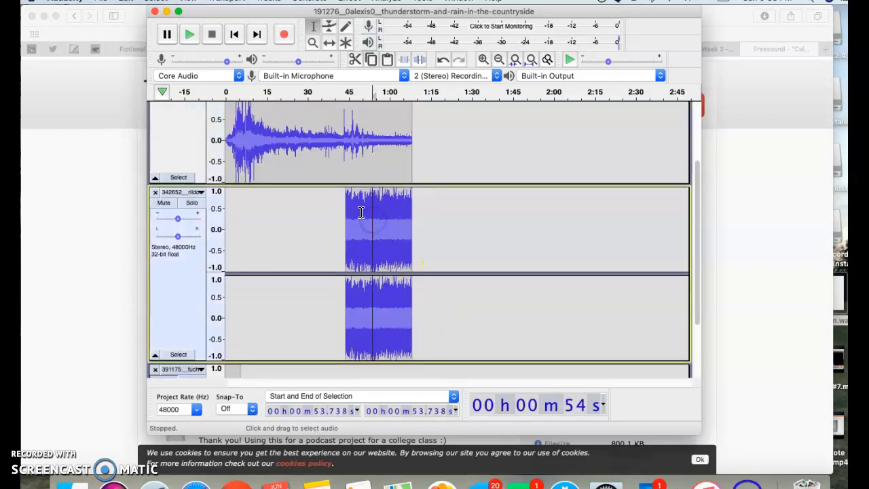
pyautogui.moveTo(347, 213); pyautogui.dragTo(407, 210)
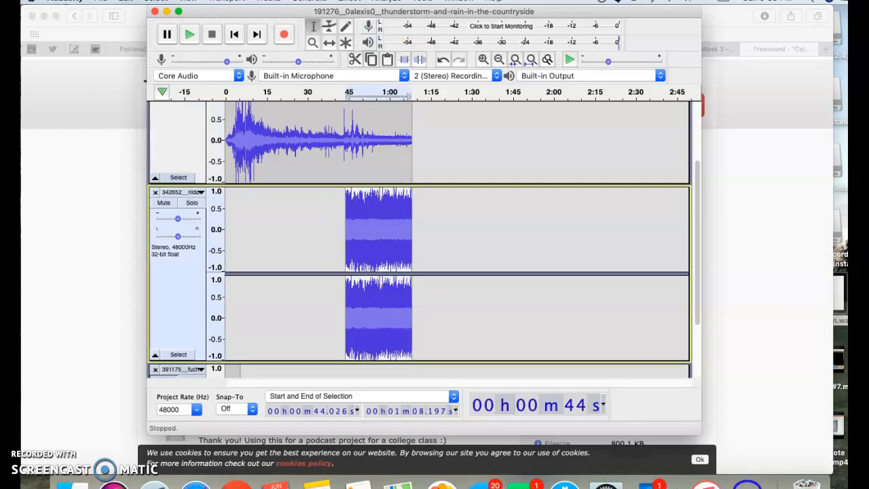
pyautogui.click(351, 1)
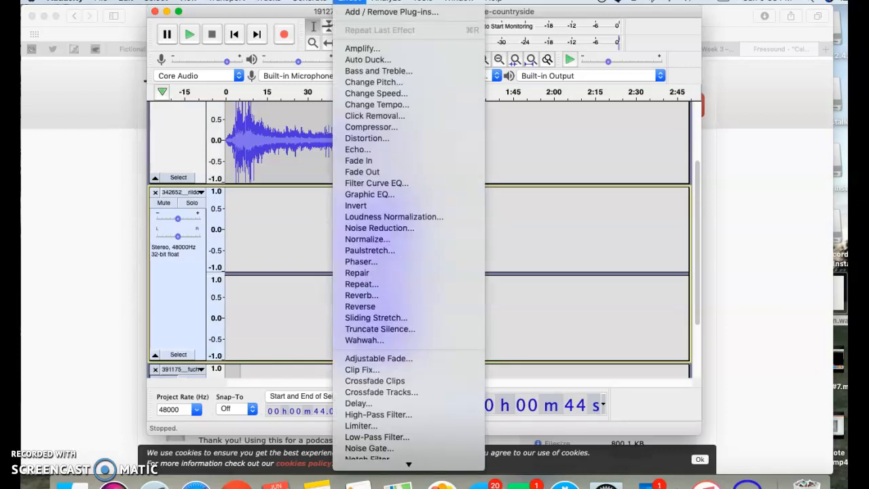
pyautogui.click(378, 163)
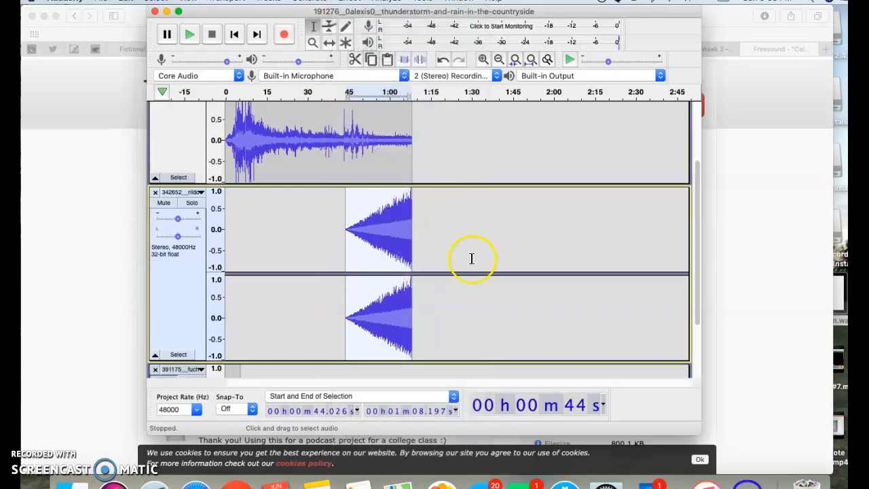
pyautogui.click(456, 238)
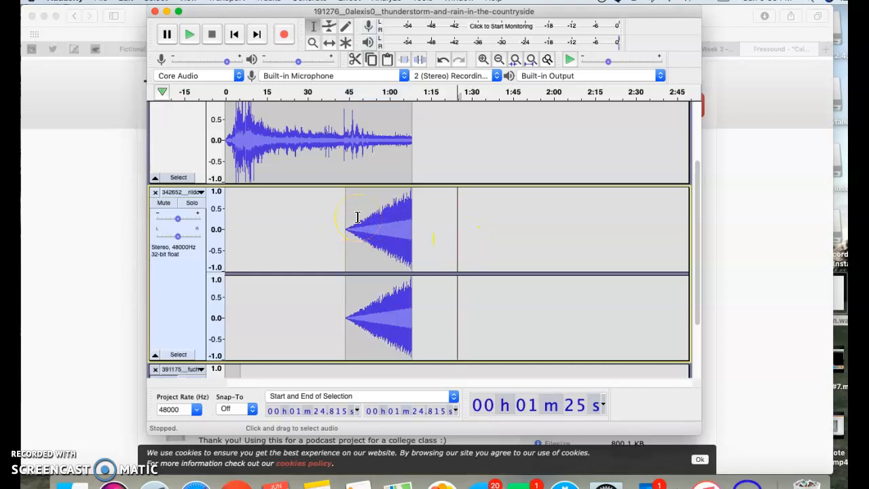
# - Play the project from the start, skip ahead to about 35 seconds, and pause at about 52 seconds
pyautogui.scroll(3, 474, 254)
pyautogui.scroll(-3, 279, 289)
pyautogui.scroll(3, 279, 289)
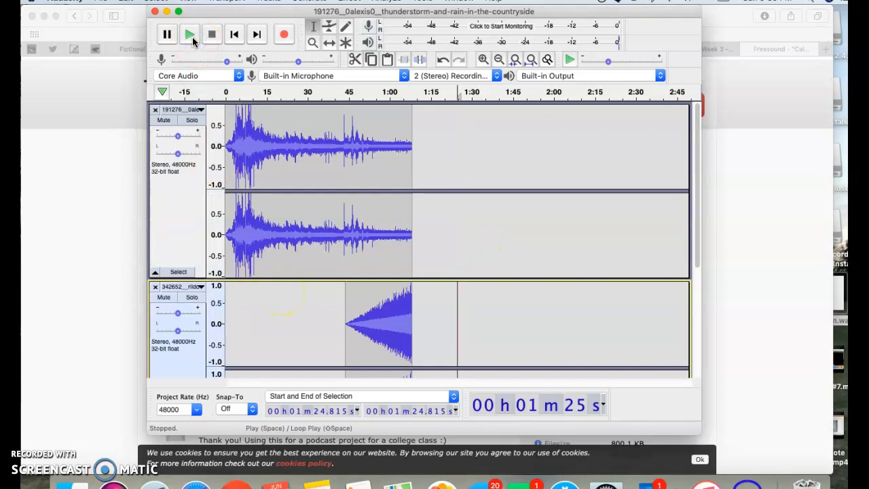
pyautogui.click(229, 136)
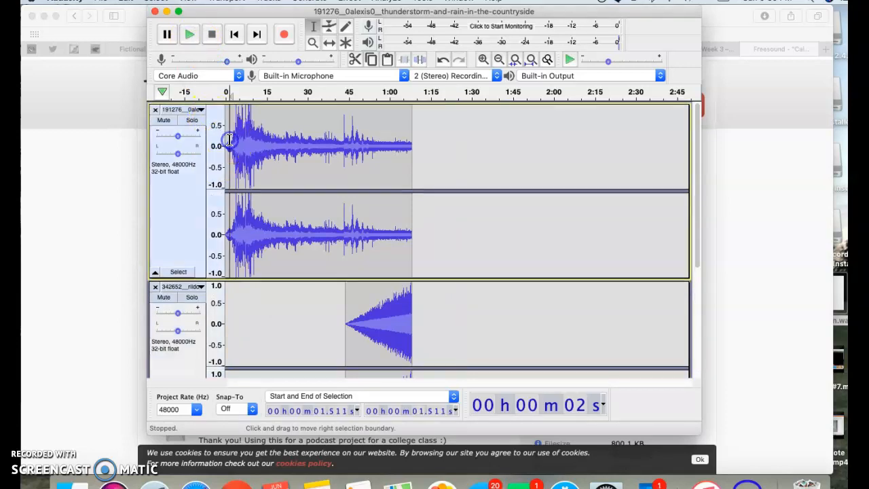
pyautogui.click(226, 135)
pyautogui.click(183, 33)
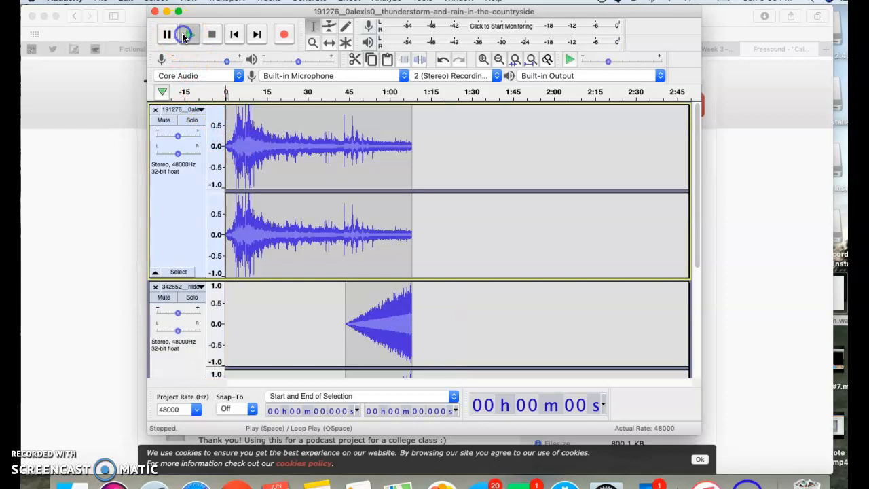
pyautogui.click(306, 145)
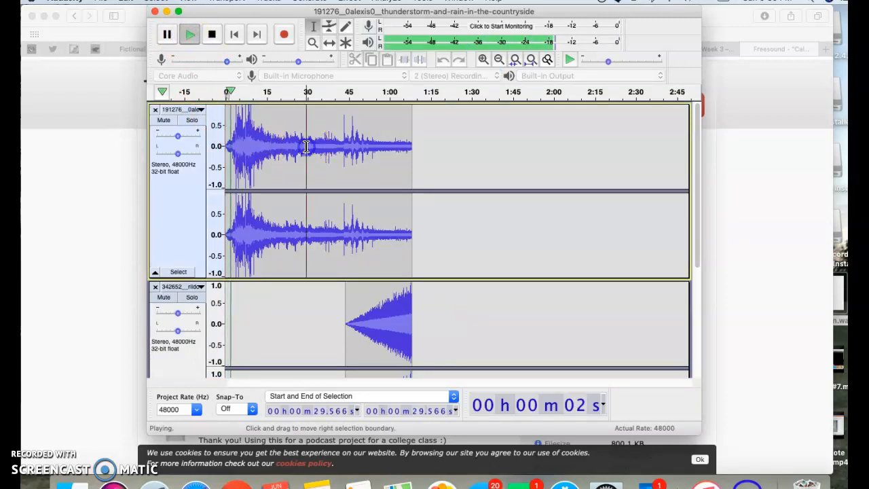
pyautogui.click(319, 145)
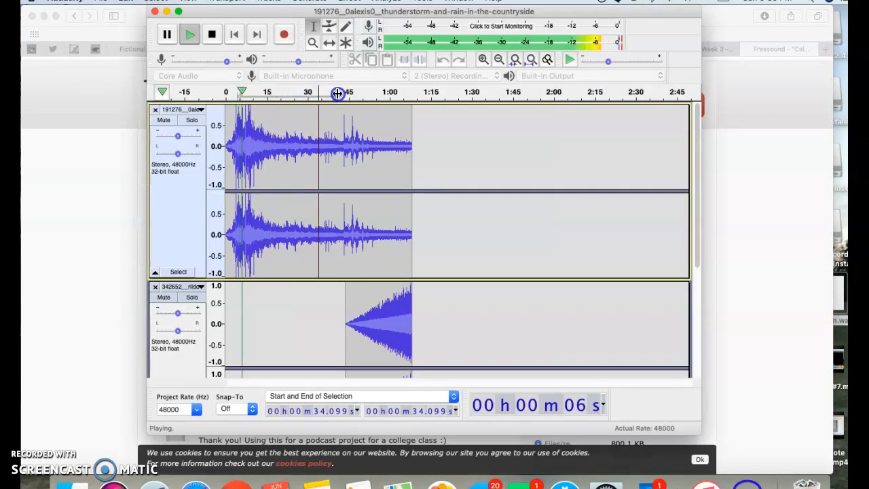
pyautogui.click(169, 34)
pyautogui.click(320, 95)
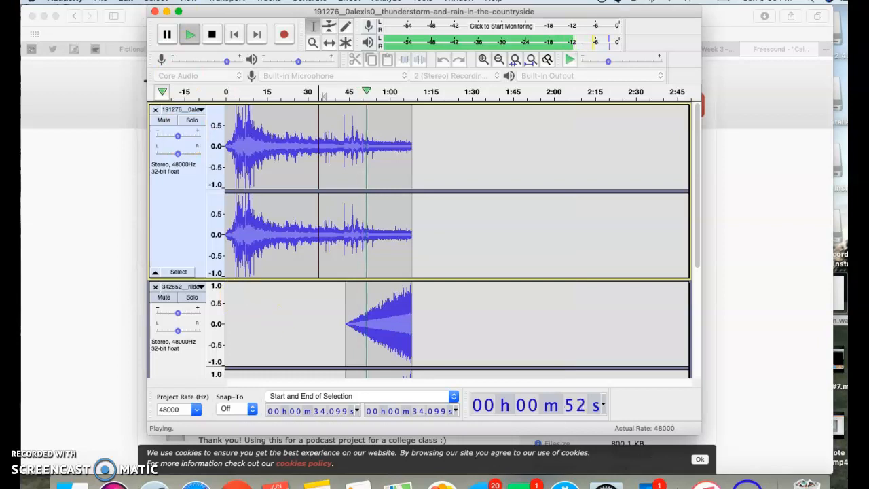
pyautogui.click(169, 34)
# - Solo the mono track, copy its entire clip from 0 to about 5 seconds, and delete it from the track
pyautogui.scroll(-5, 541, 318)
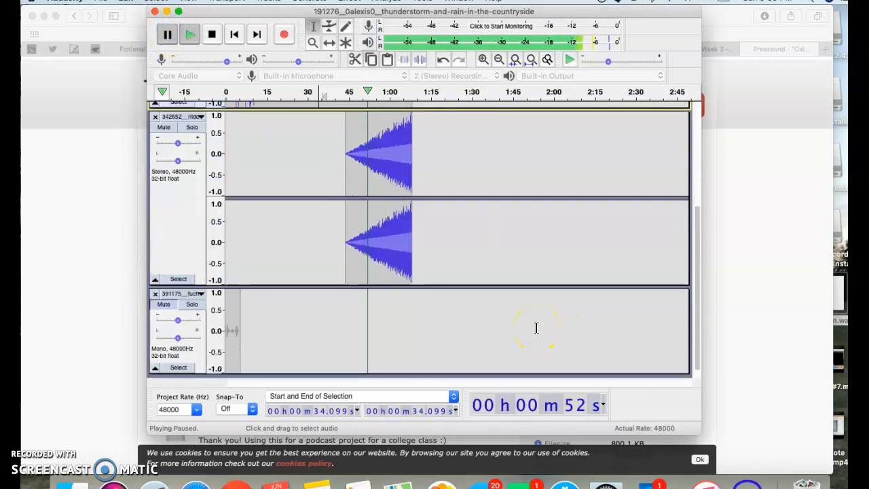
pyautogui.click(235, 330)
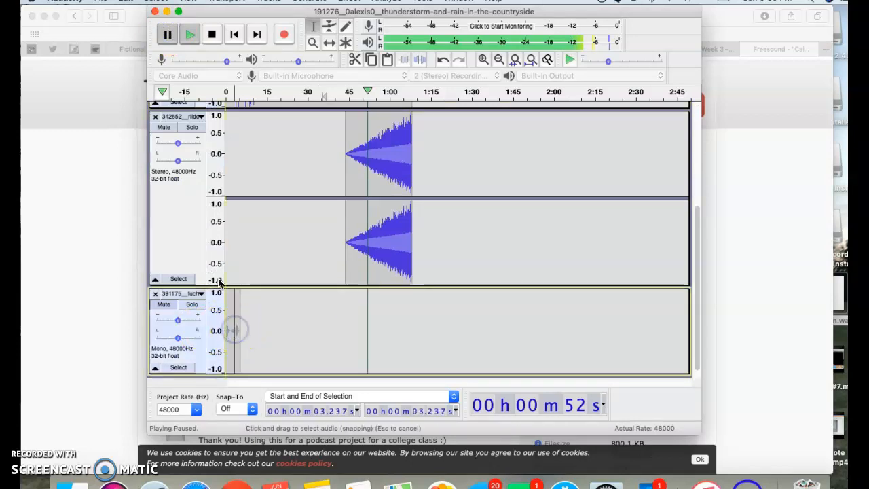
pyautogui.click(191, 305)
pyautogui.click(226, 331)
pyautogui.doubleClick(228, 331)
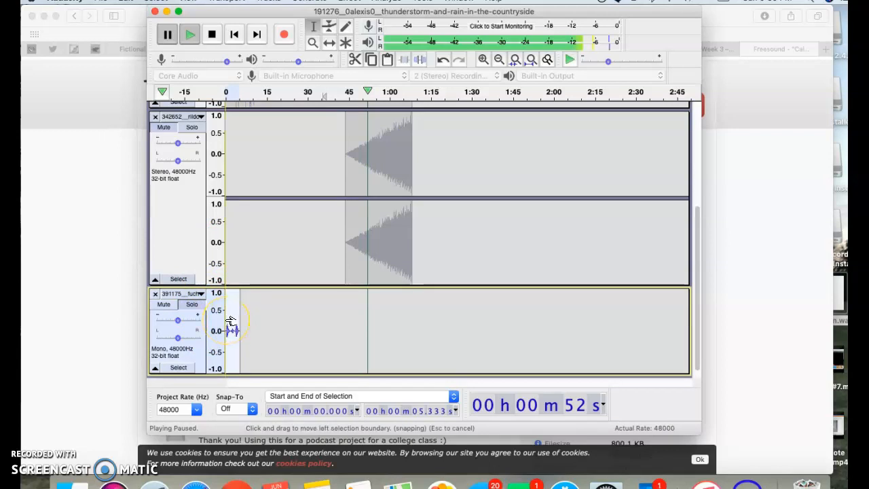
pyautogui.click(155, 64)
pyautogui.click(232, 343)
pyautogui.press('Delete')
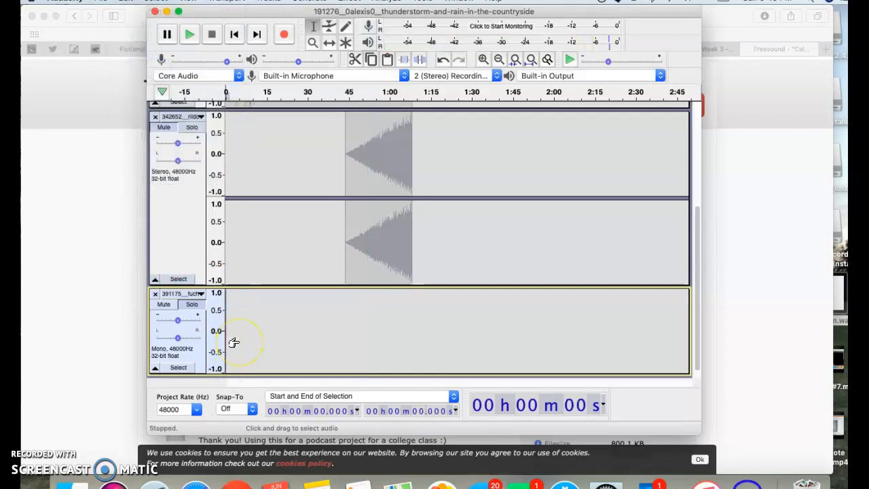
# - Paste the copied clip into the mono track at about 1 minute 8 seconds, right where the motor-boat clip ends
pyautogui.moveTo(413, 311); pyautogui.dragTo(426, 312)
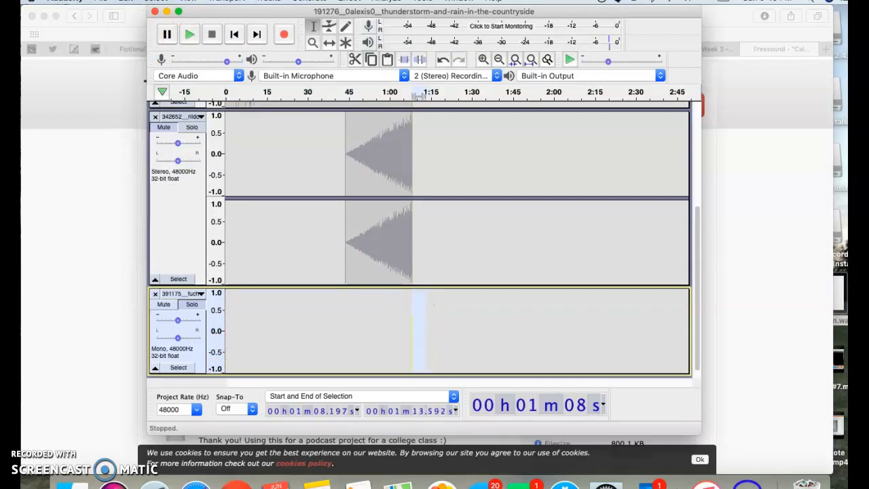
pyautogui.click(126, 1)
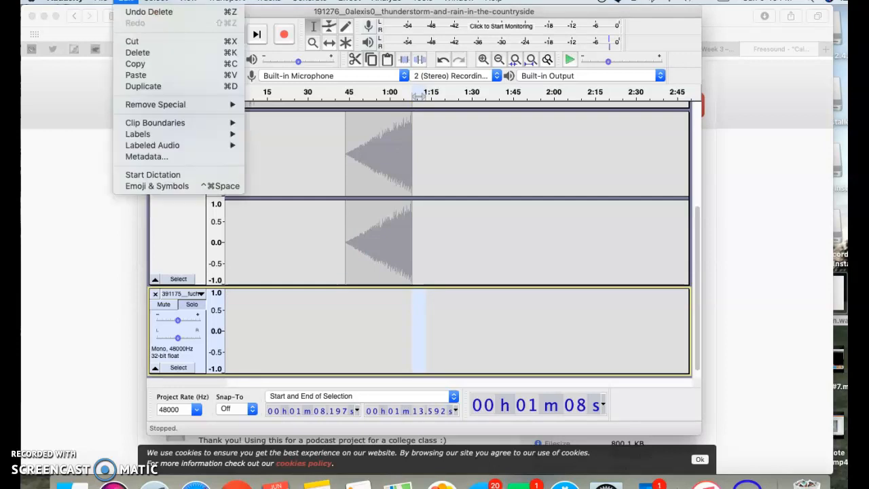
pyautogui.click(159, 75)
pyautogui.click(473, 308)
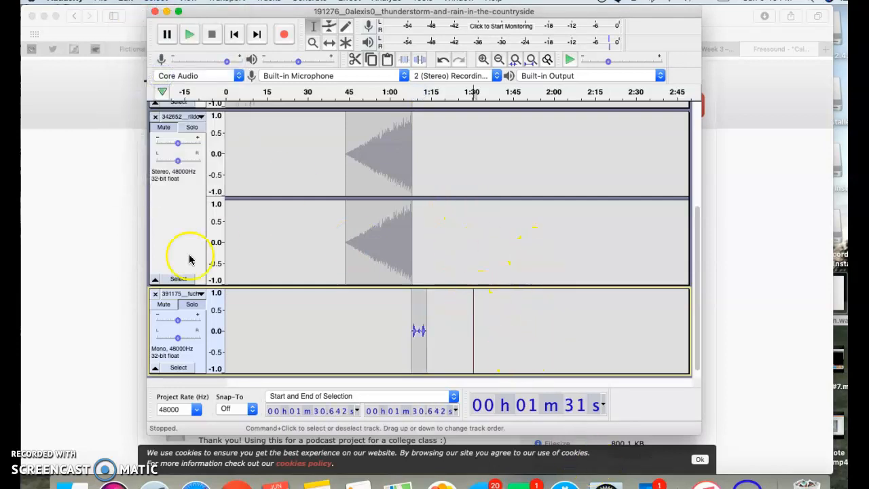
# - Unmute the motor-boat and thunderstorm tracks
pyautogui.click(166, 129)
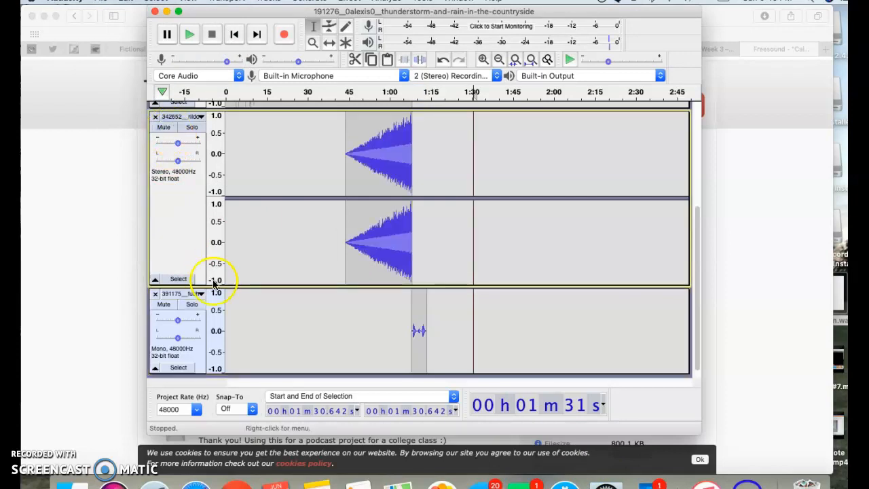
pyautogui.scroll(5, 352, 243)
pyautogui.click(170, 119)
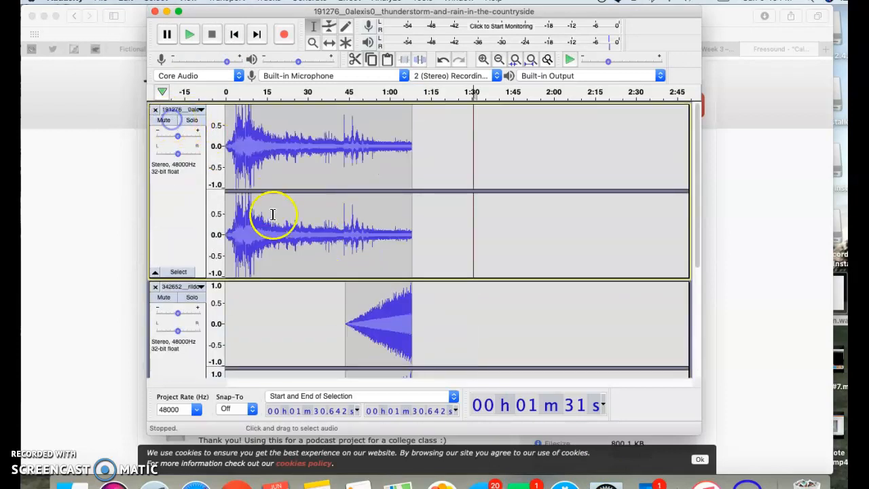
# - Play the layered tracks from about 41 seconds and stop at about 1 minute 13 seconds
pyautogui.click(327, 143)
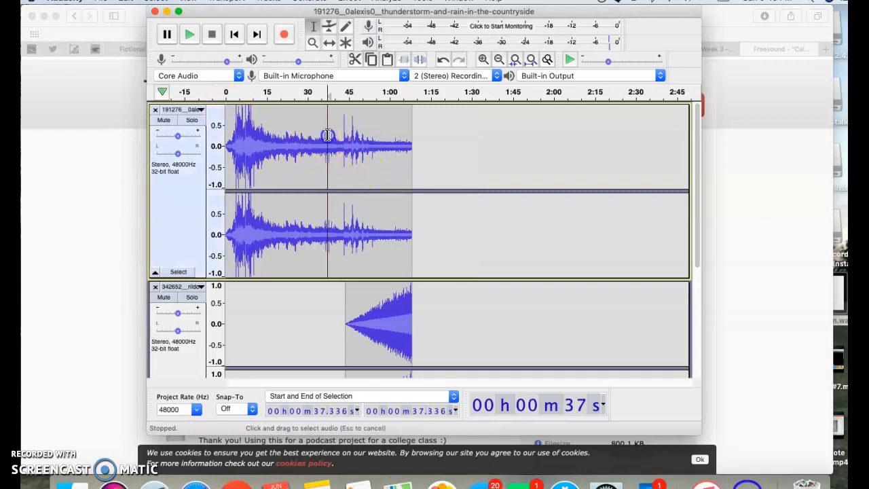
pyautogui.click(336, 93)
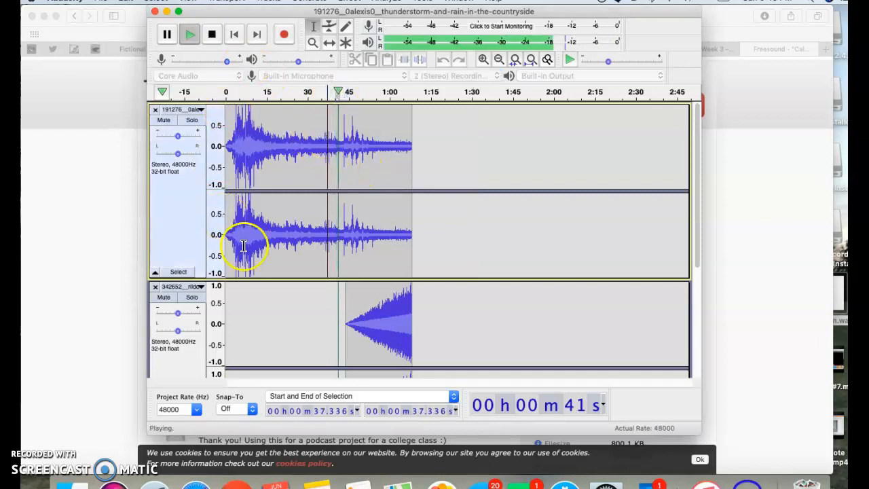
pyautogui.scroll(-5, 289, 339)
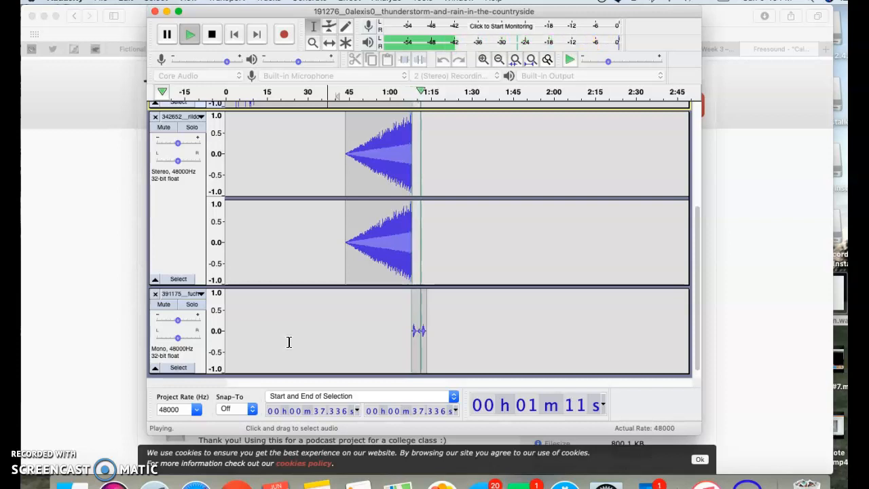
pyautogui.click(205, 40)
pyautogui.scroll(5, 313, 255)
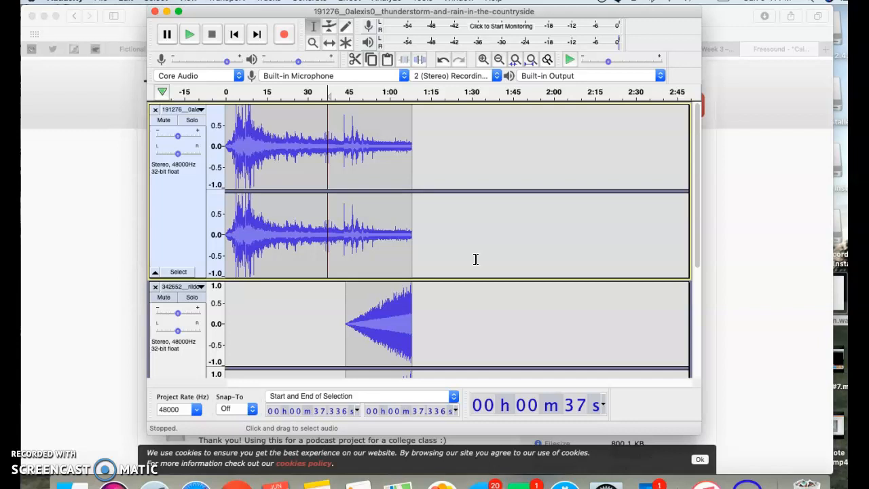
pyautogui.click(408, 220)
pyautogui.scroll(-5, 438, 267)
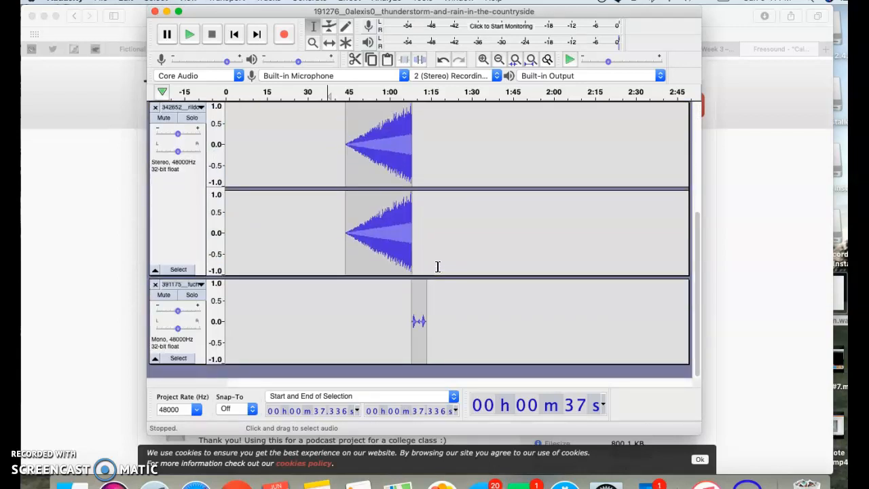
pyautogui.scroll(3, 437, 267)
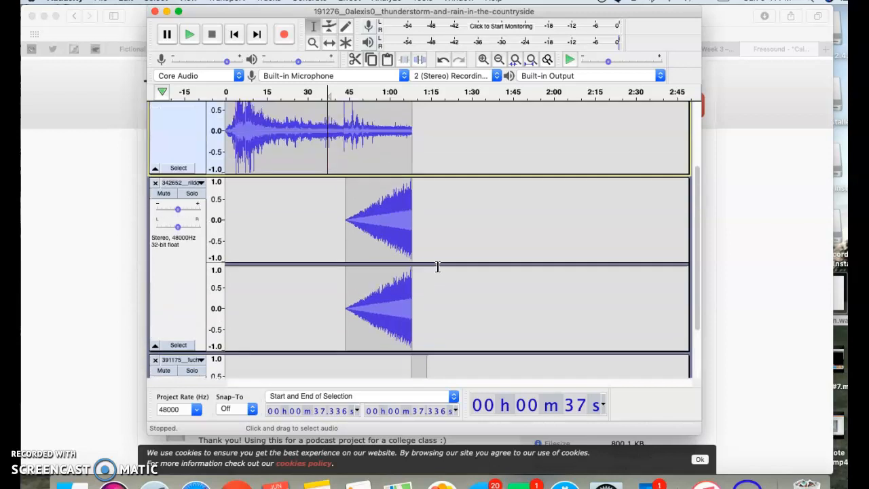
pyautogui.scroll(-3, 437, 267)
pyautogui.scroll(3, 438, 267)
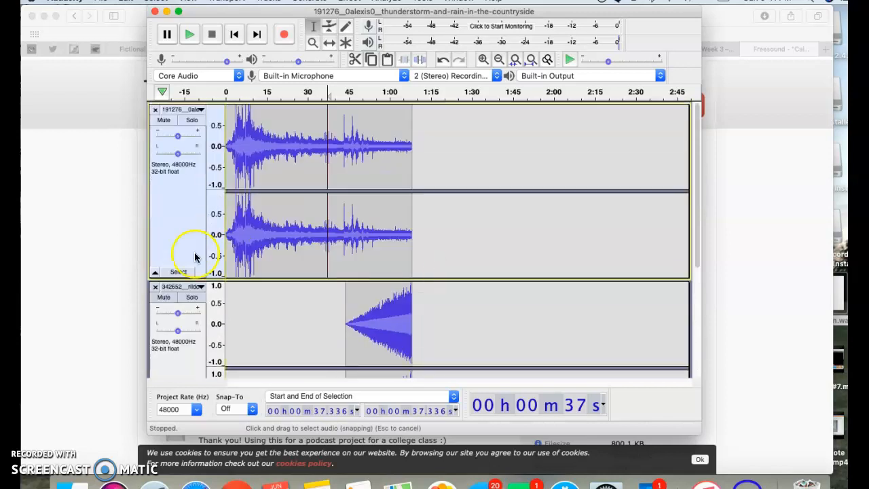